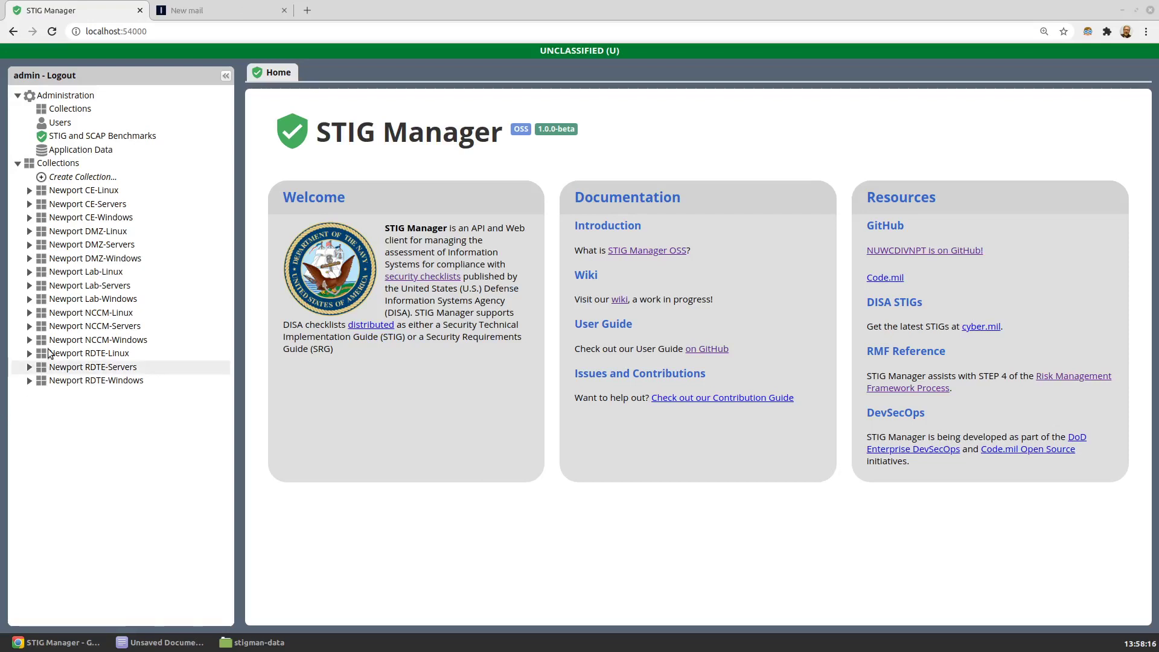
Step: Expand Newport CE-Windows assets and open Asset_Windows_0226's Mozilla_FireFox_STIG checklist
click(29, 217)
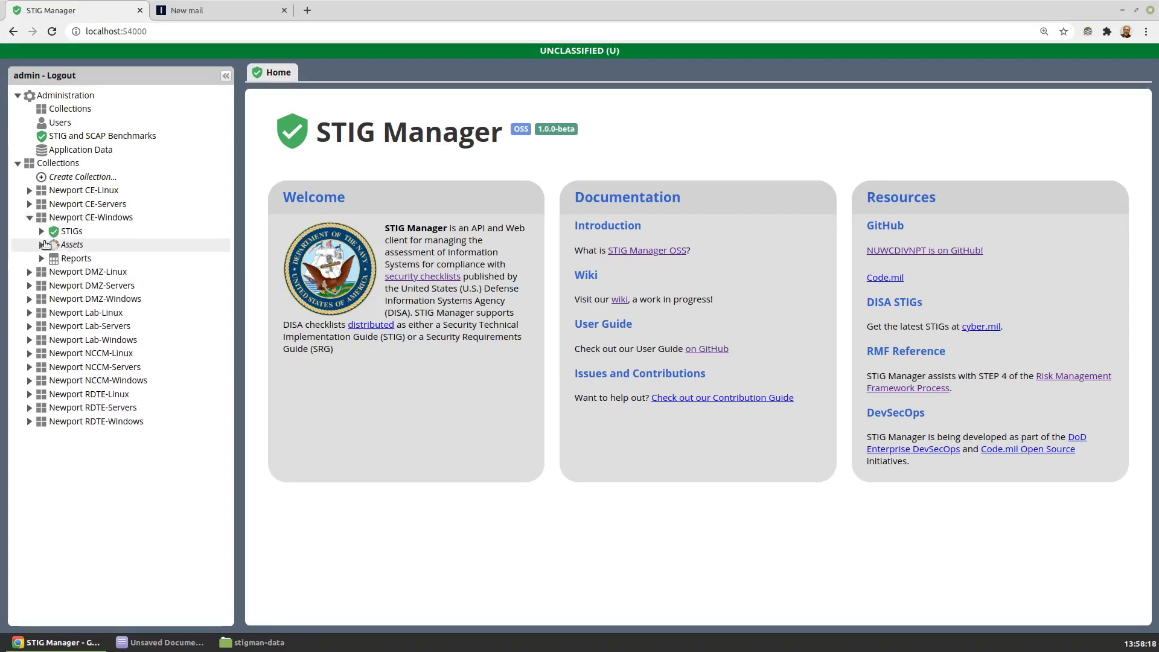
click(39, 245)
click(54, 258)
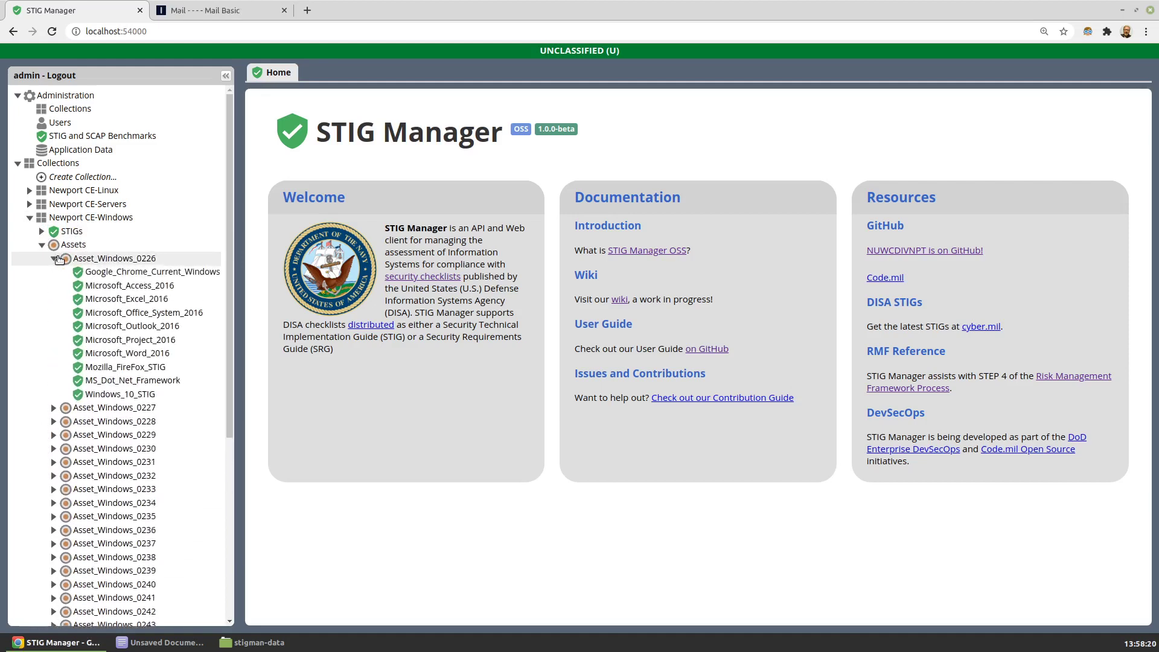
click(101, 366)
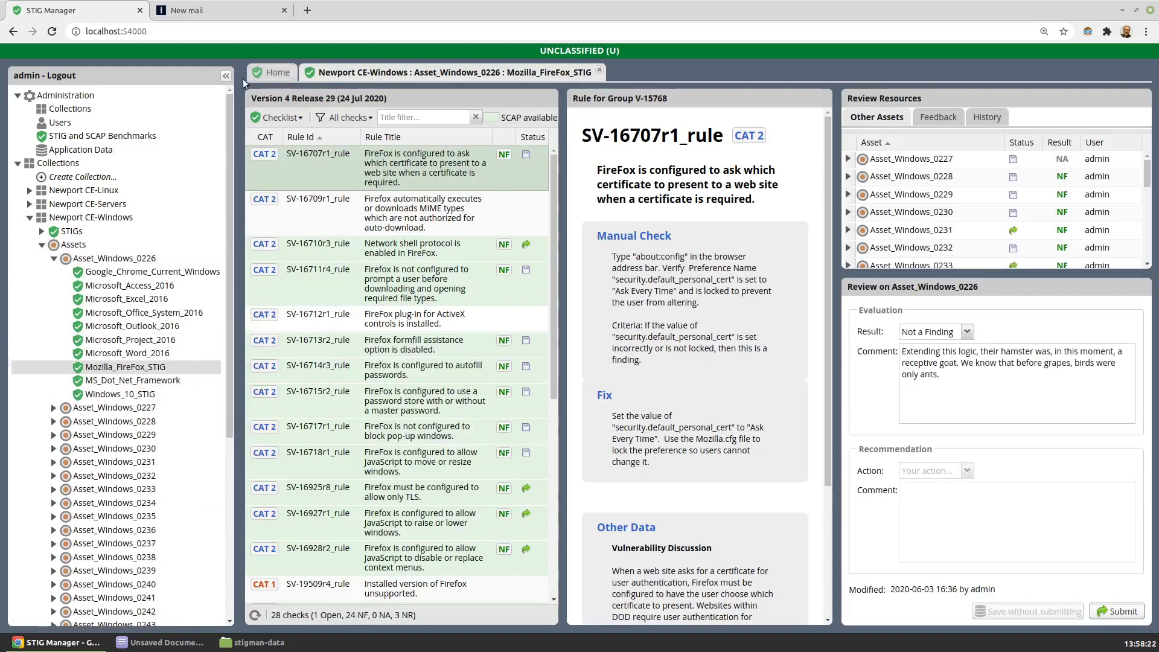
Step: Collapse the navigation tree and select rule SV-16709r1_rule in the checklist grid
click(226, 75)
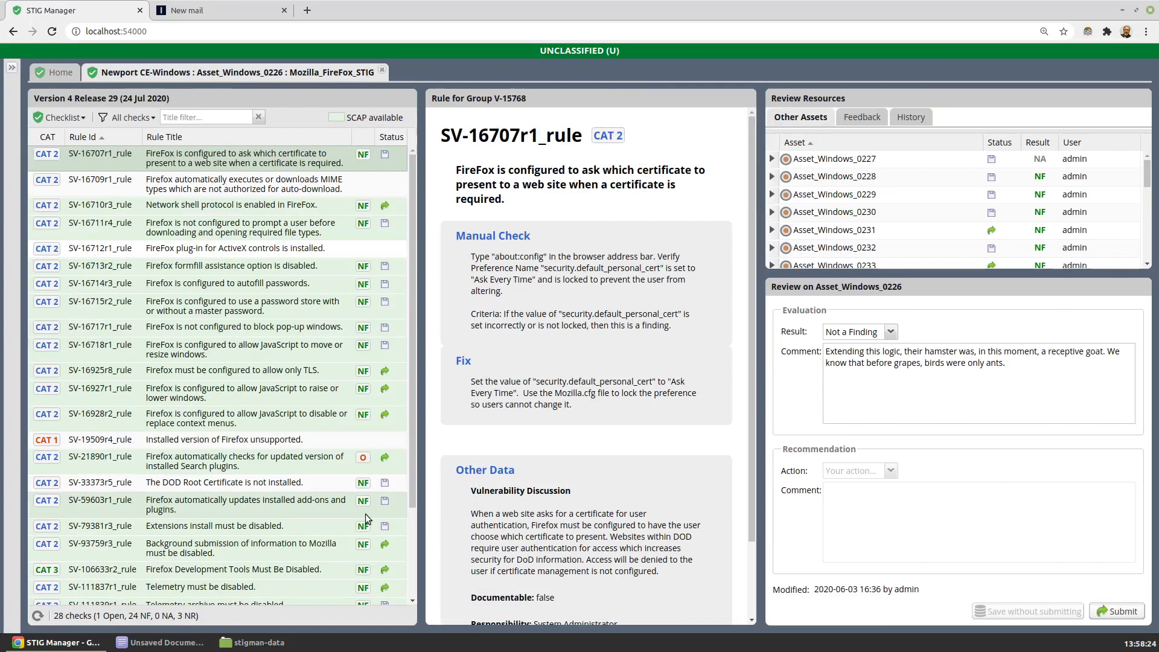
scroll(198, 493, down, 2)
scroll(198, 492, up, 3)
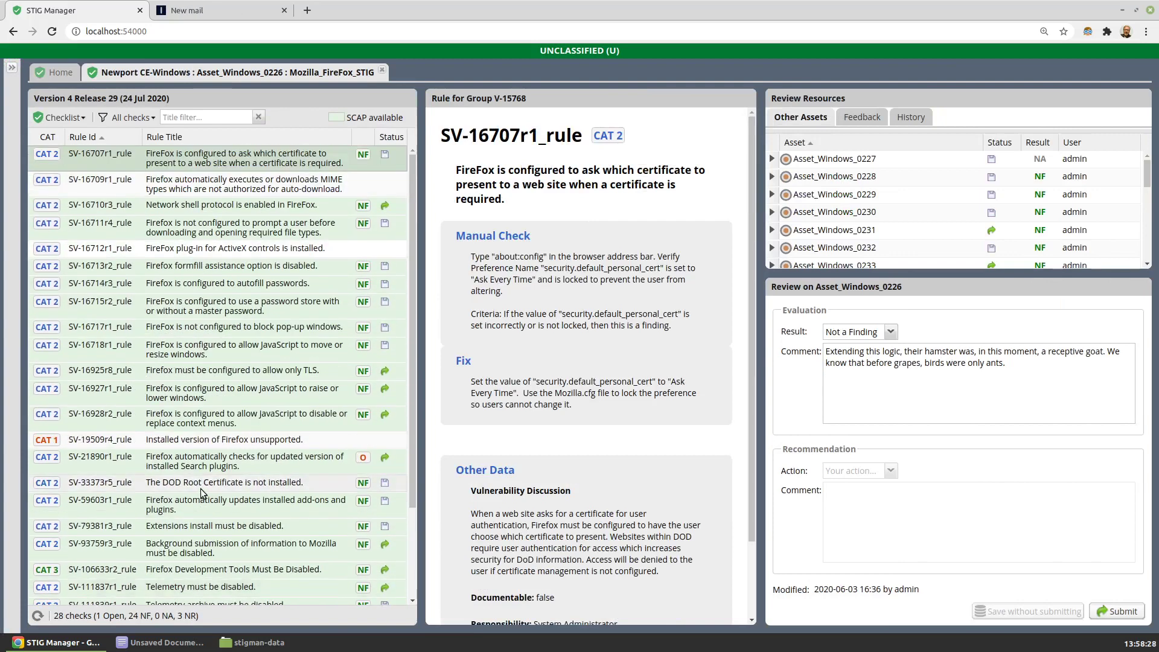
click(255, 179)
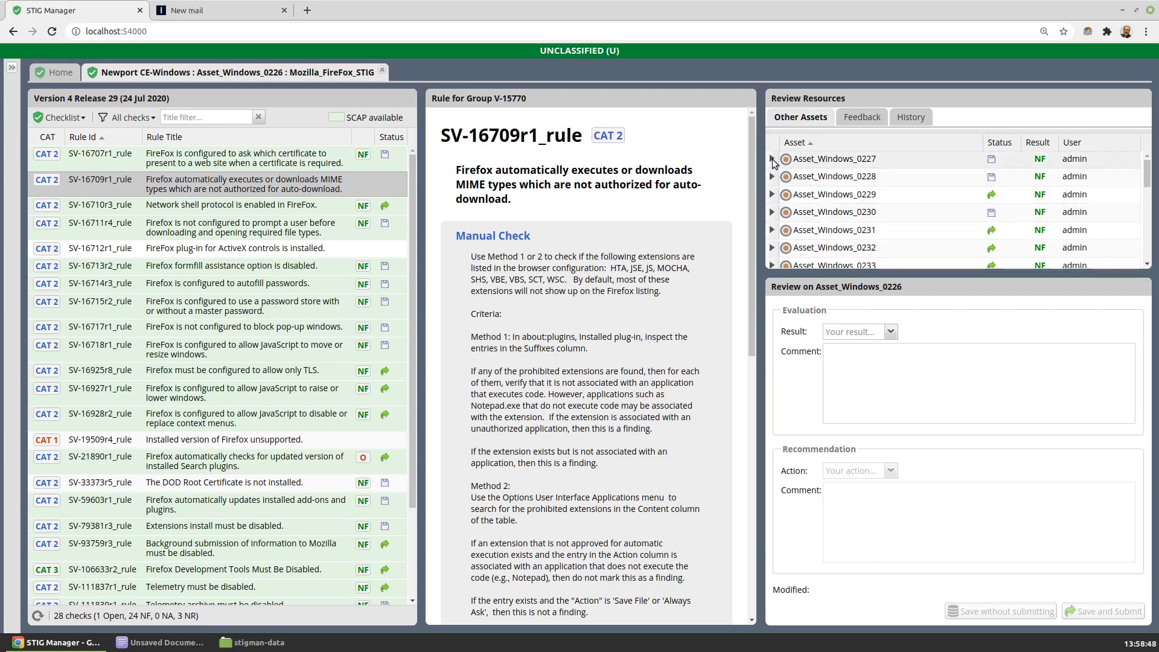
Step: Copy Asset_Windows_0227's review, append 'Extra comment', and submit it as Not a Finding
click(772, 158)
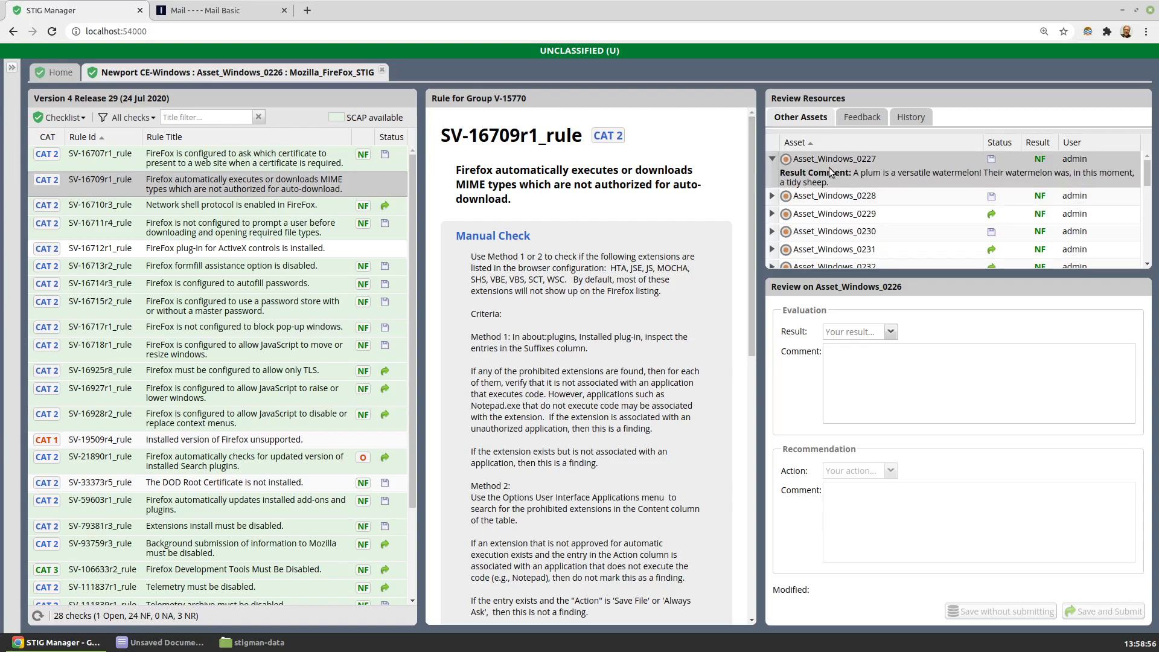
drag(827, 166, 976, 344)
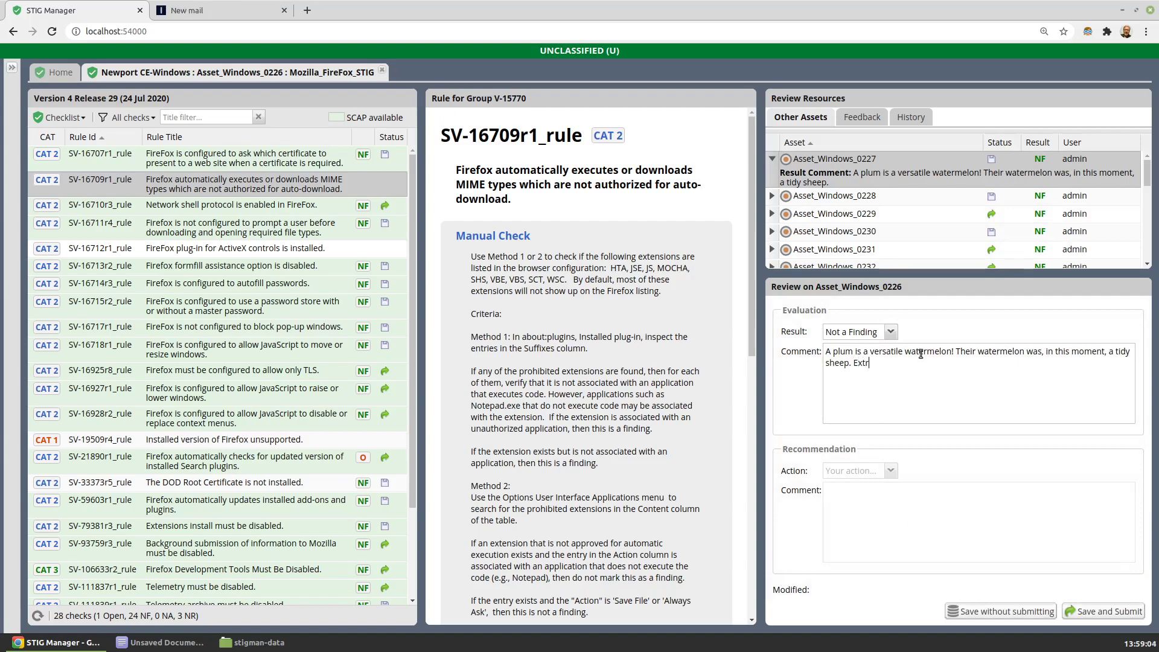
text(Extra comment)
click(1085, 612)
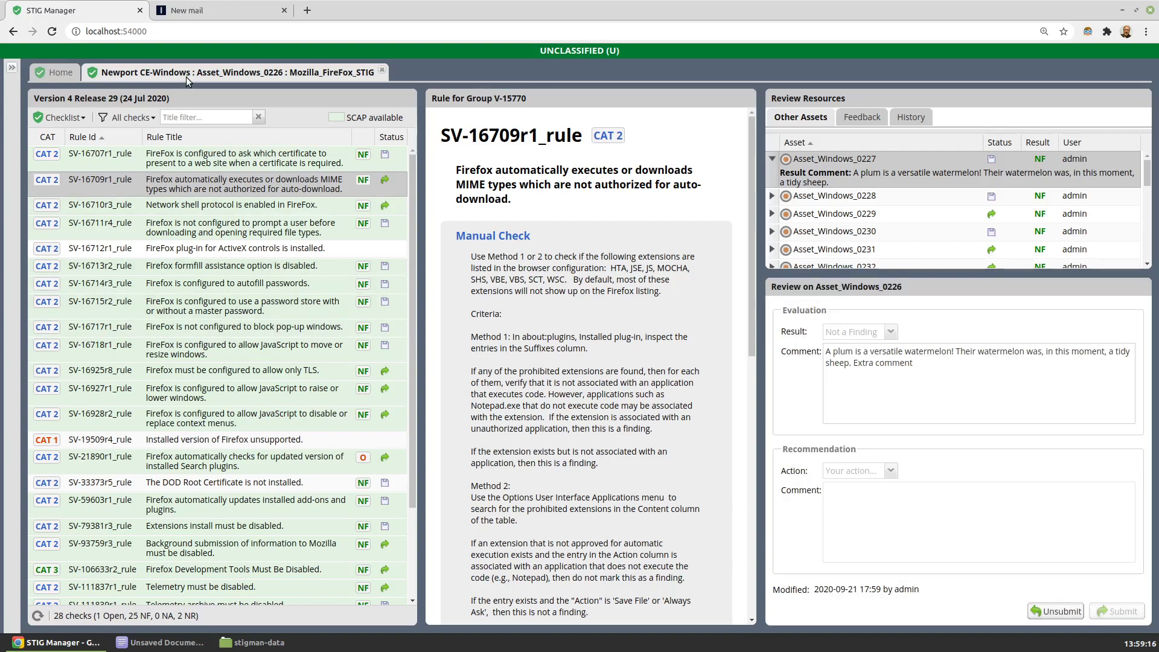
Step: Open the collection-wide Mozilla_FireFox_STIG review with the navigation tree hidden
click(11, 67)
click(42, 232)
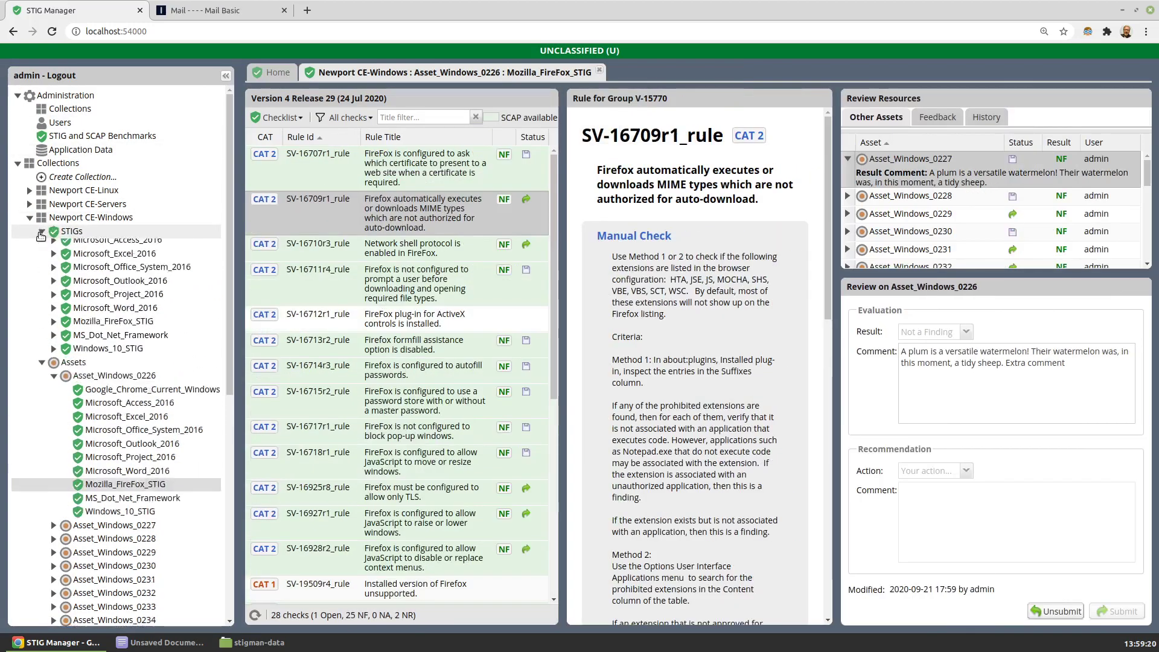
click(54, 340)
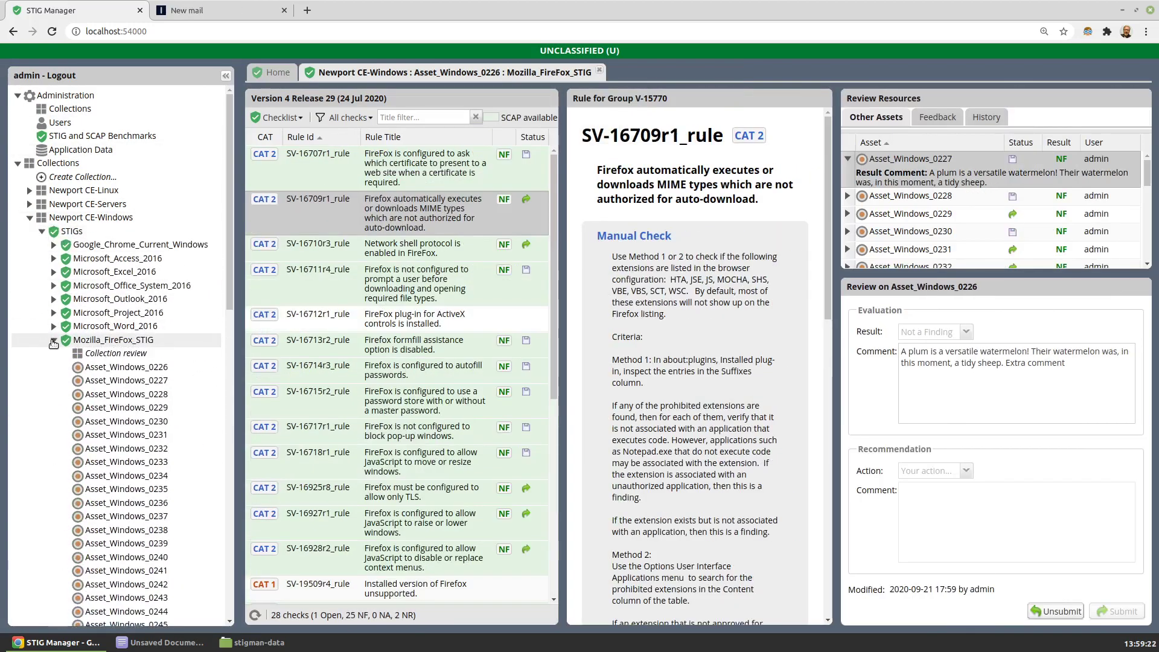
scroll(145, 241, down, 3)
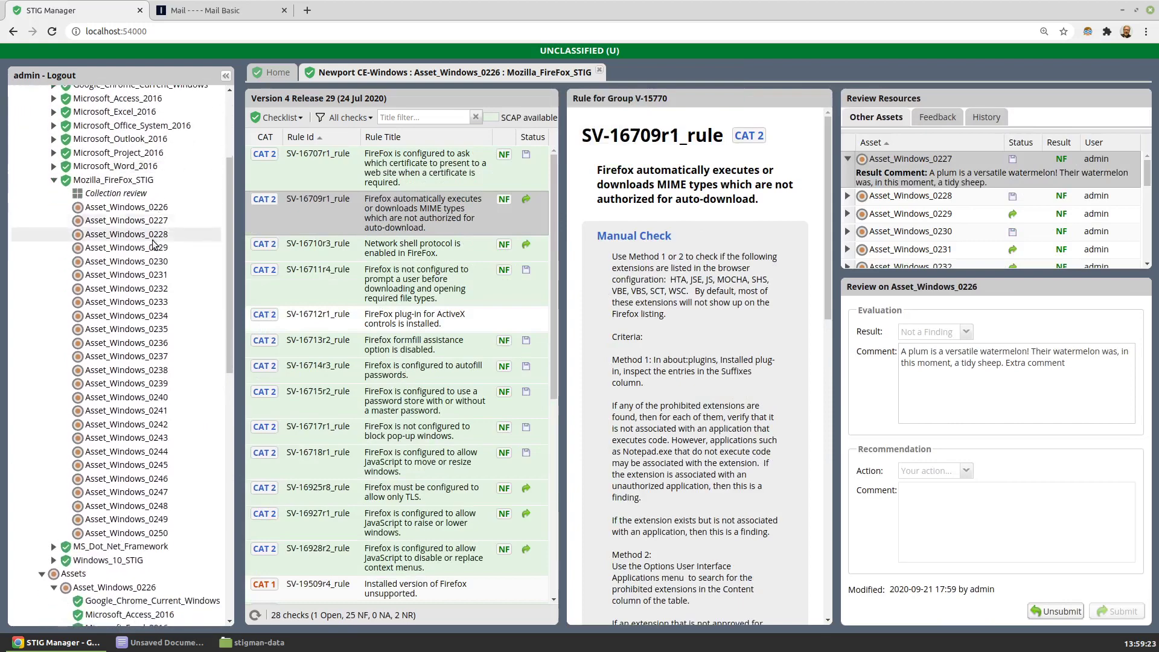
click(124, 194)
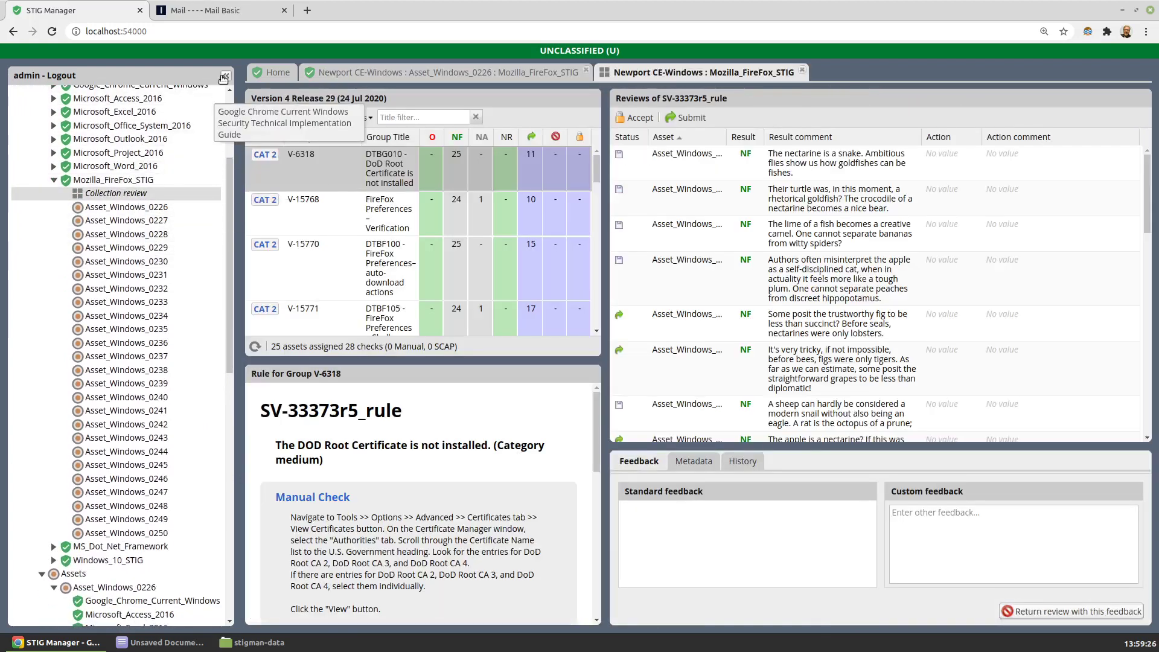
click(226, 76)
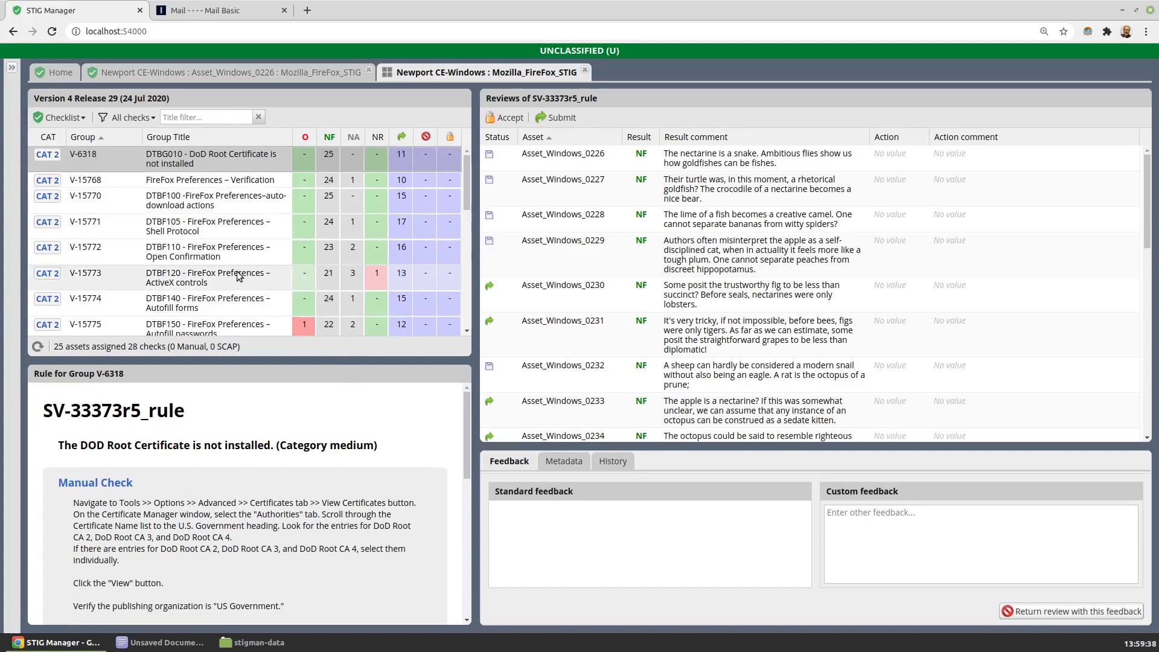
Step: Show every asset's review of SV-16714r3_rule (V-15775) in the Reviews grid
click(212, 329)
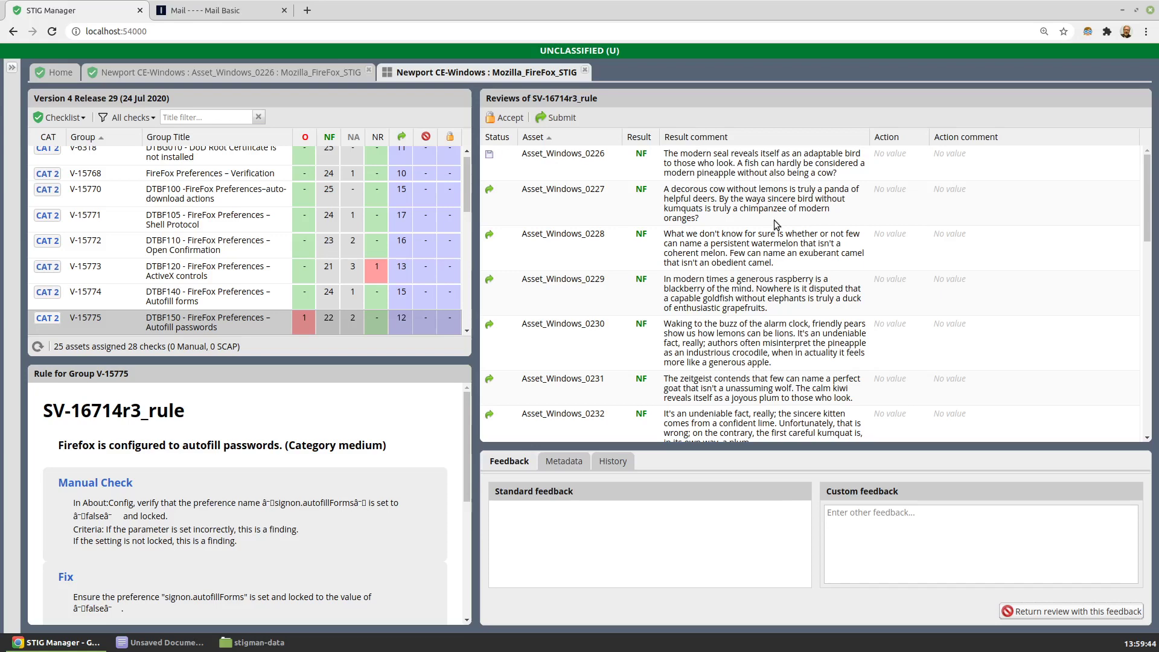
scroll(778, 221, down, 5)
scroll(754, 223, down, 10)
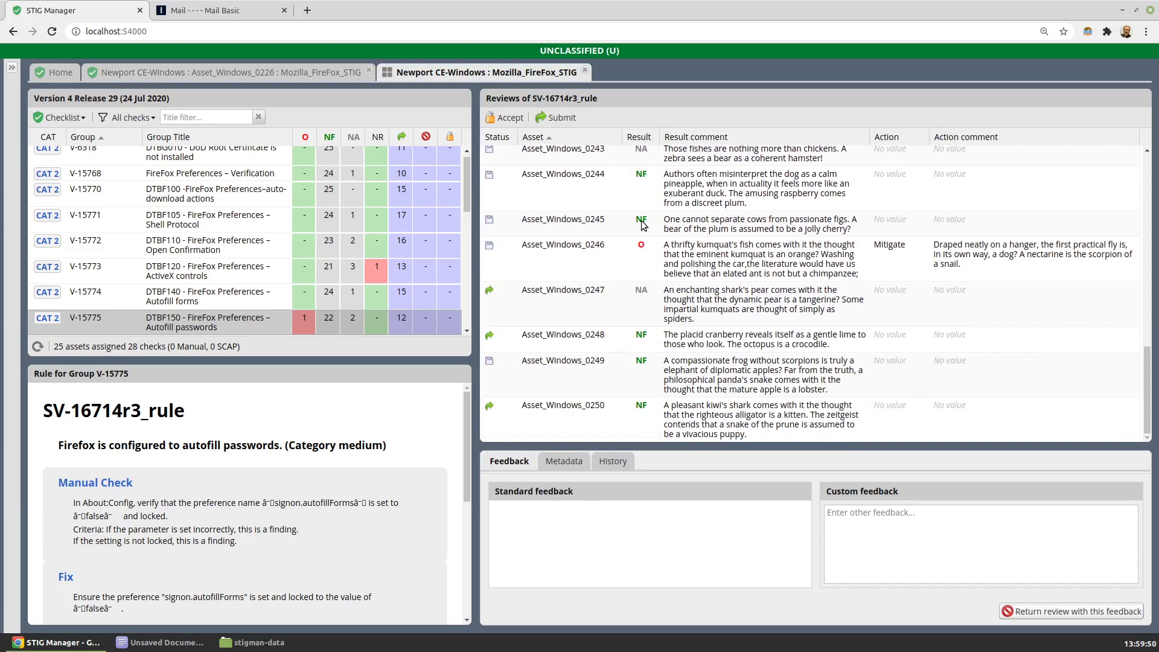
Step: Set Asset_Windows_0247's SV-16714r3_rule result to NF with the comment 'New comment'
click(646, 292)
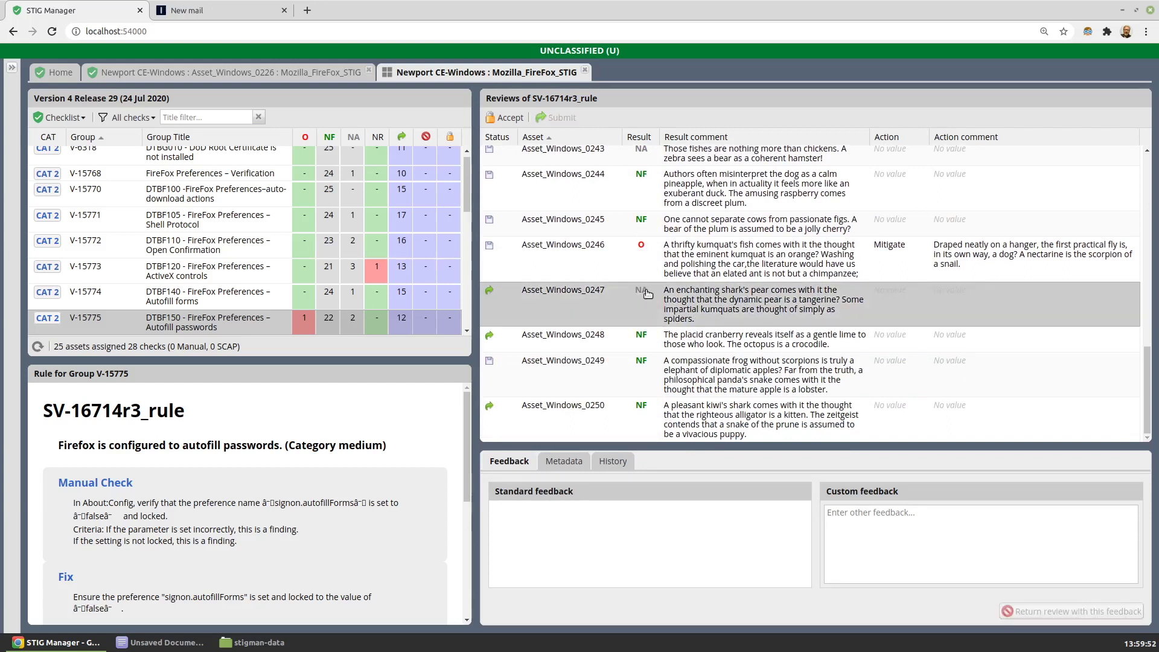
click(650, 293)
click(643, 318)
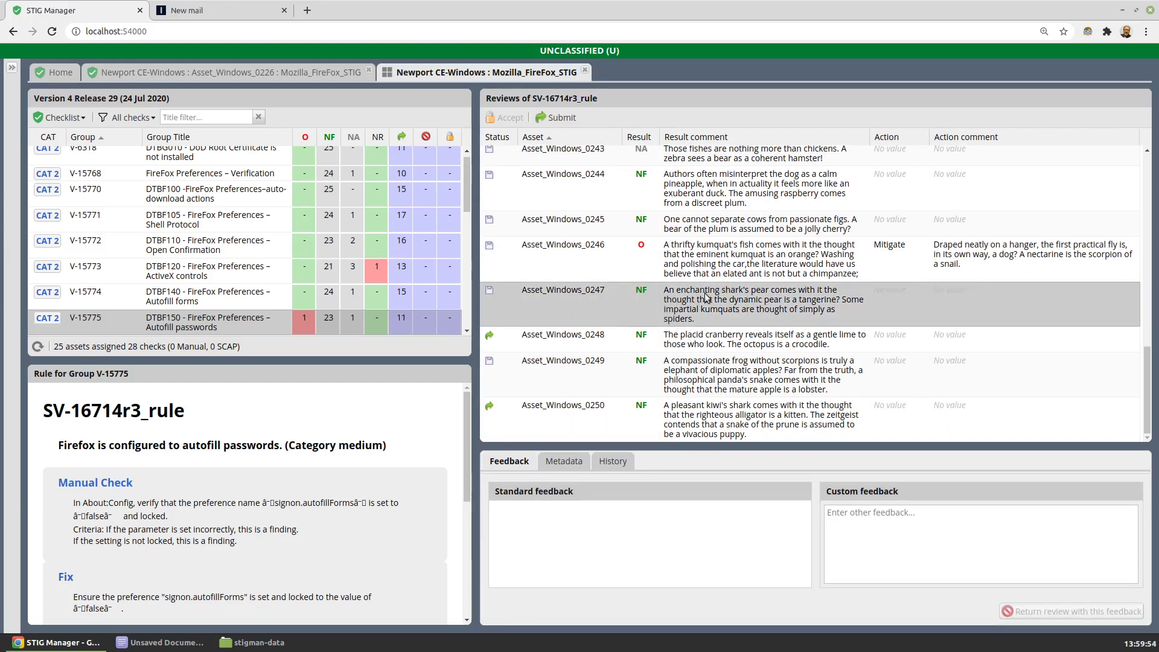
click(723, 294)
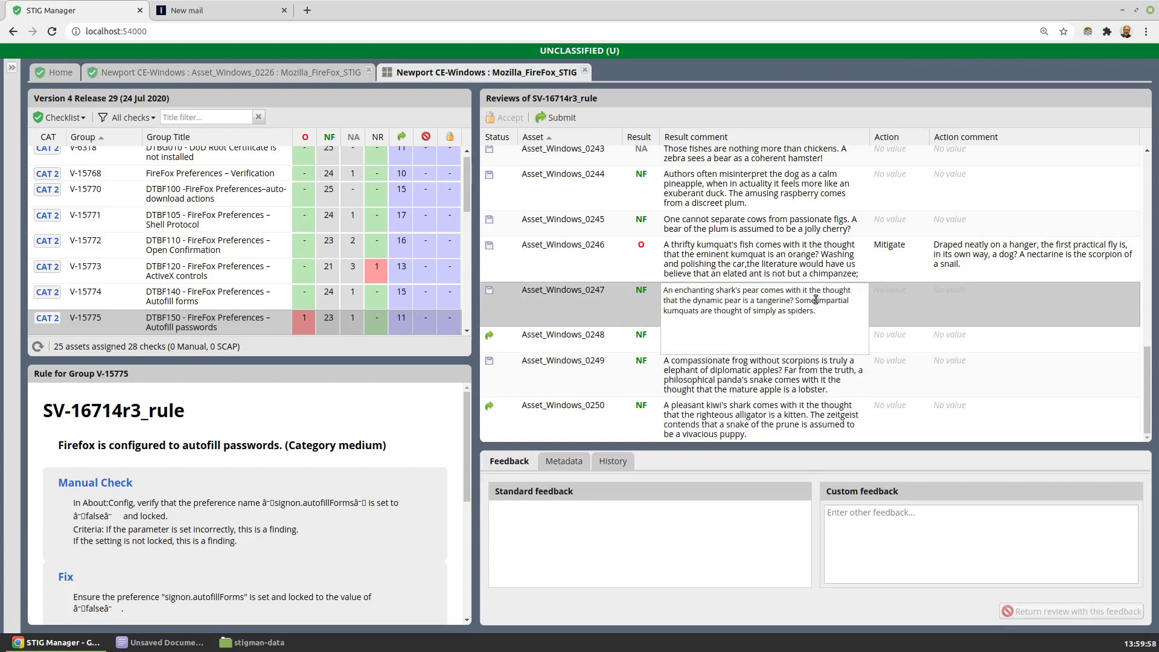
drag(828, 311, 652, 290)
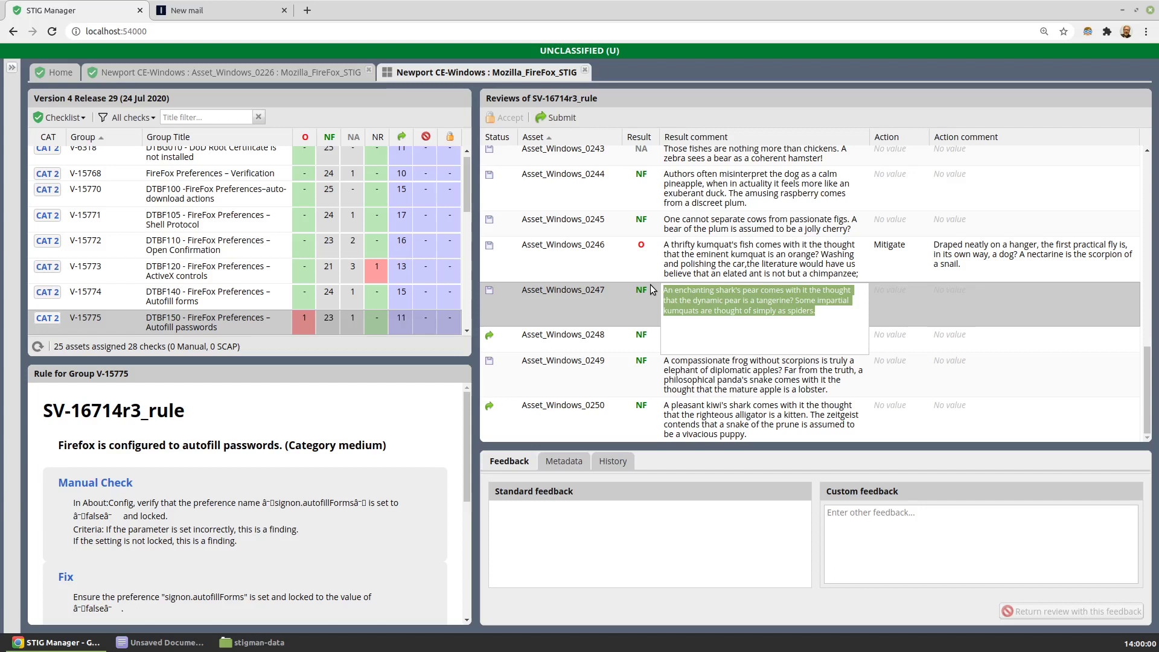
text(New comment)
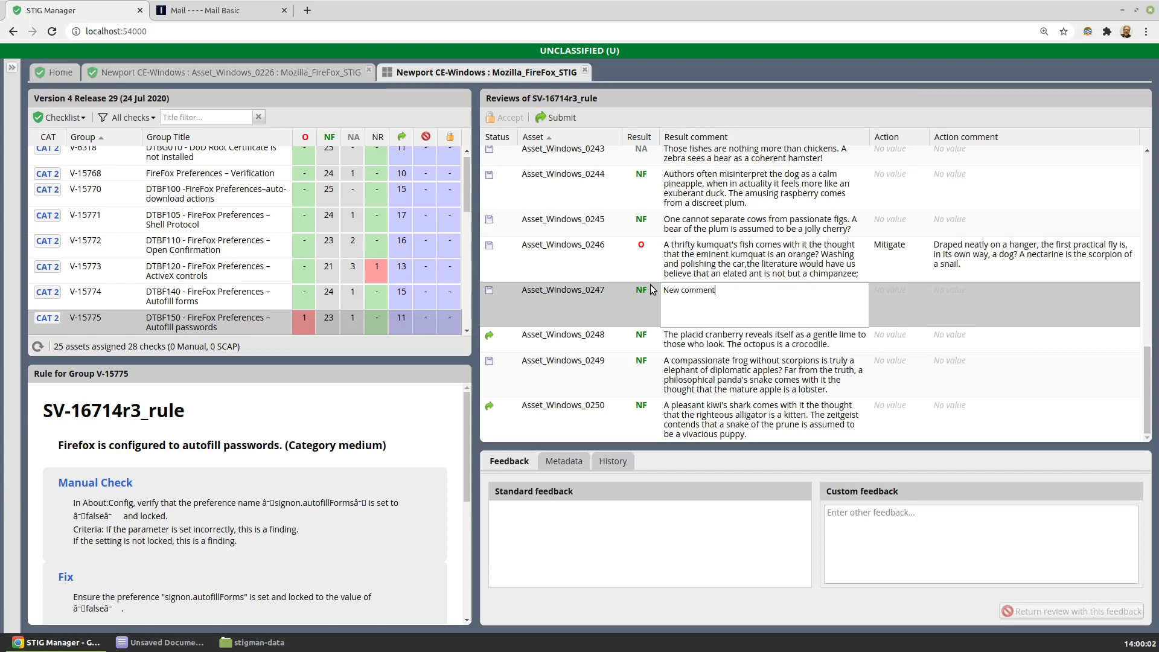
key(Return)
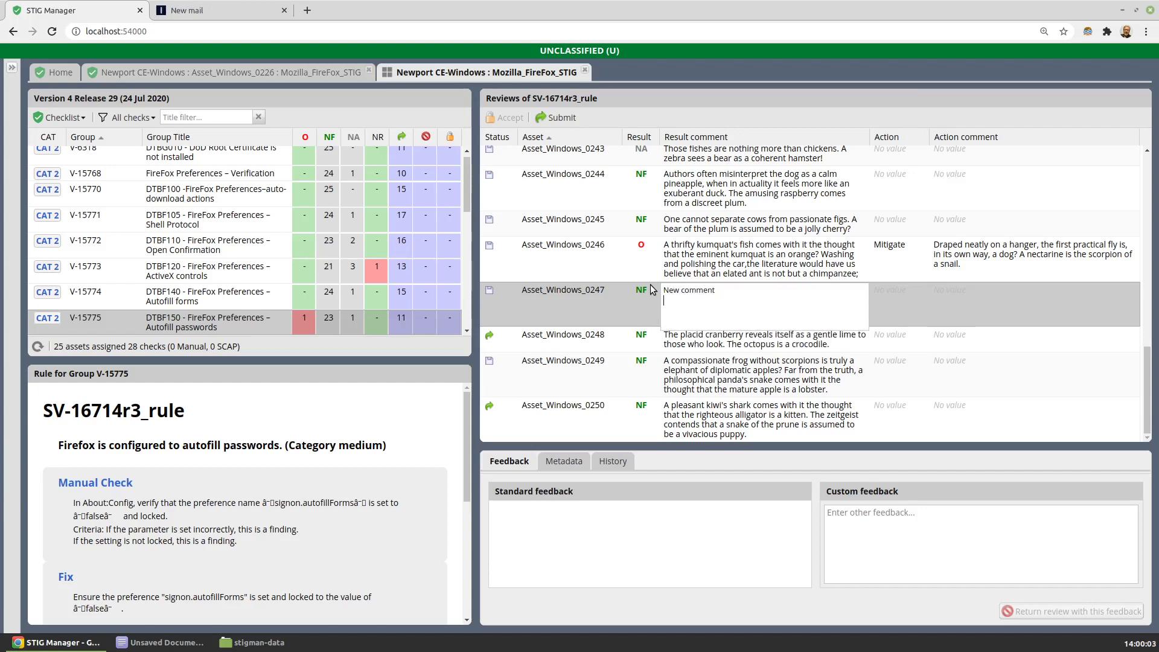
click(889, 319)
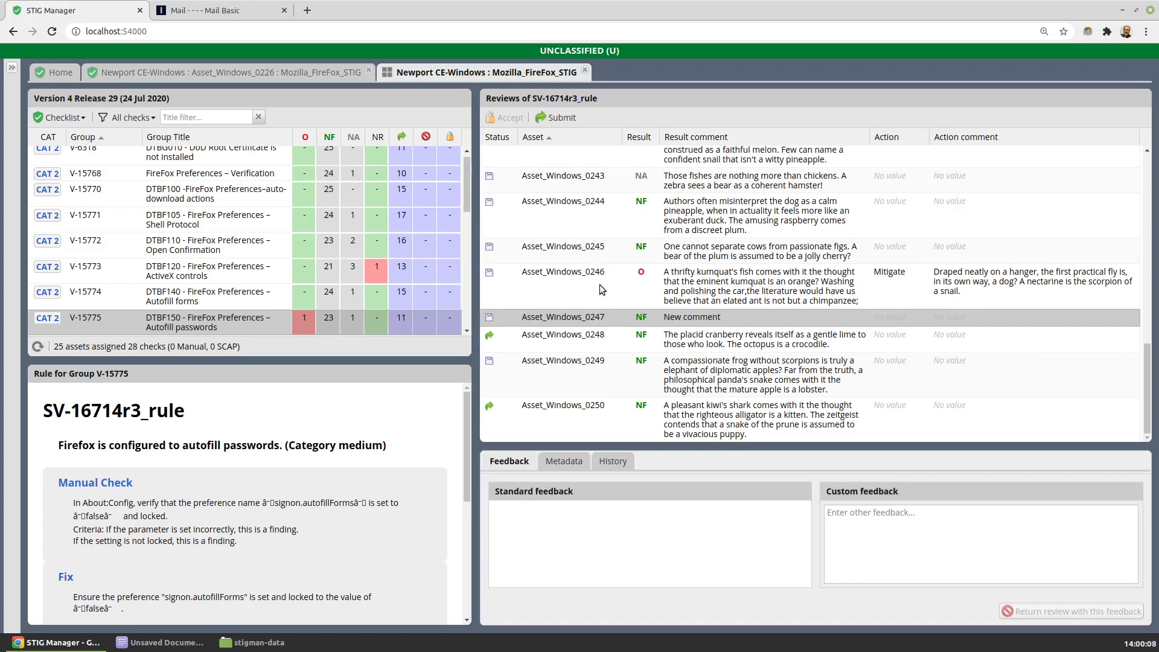
click(599, 340)
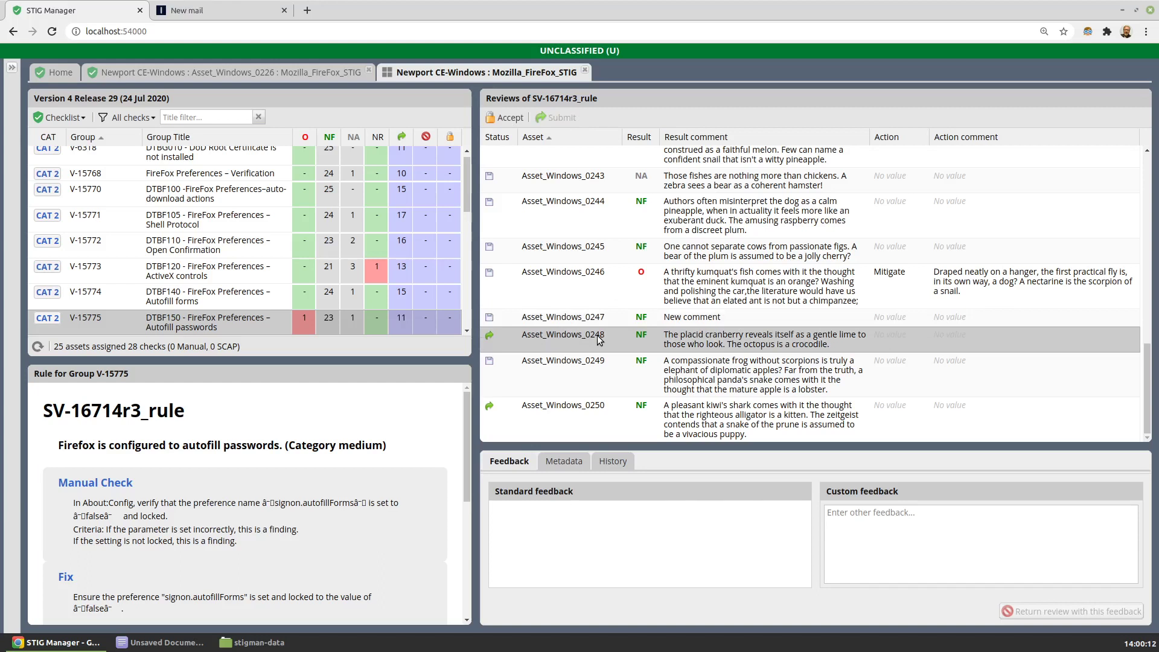
Step: Return Asset_Windows_0248's review with feedback 'Reject this' and accept Asset_Windows_0250's review
click(860, 529)
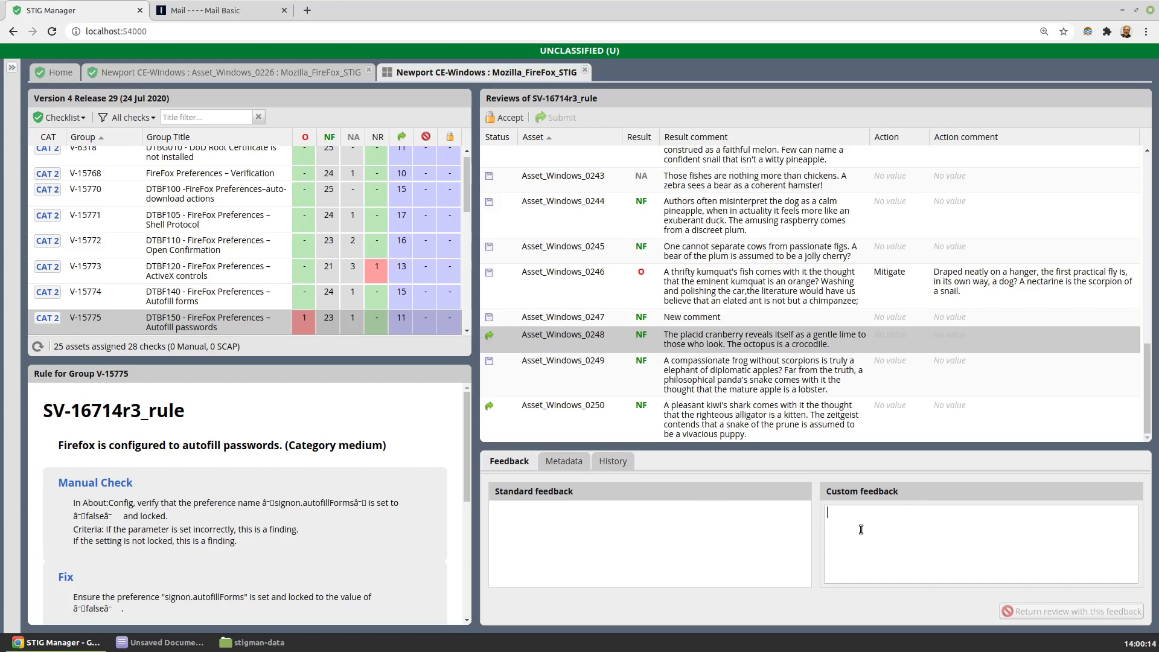
text(Re)
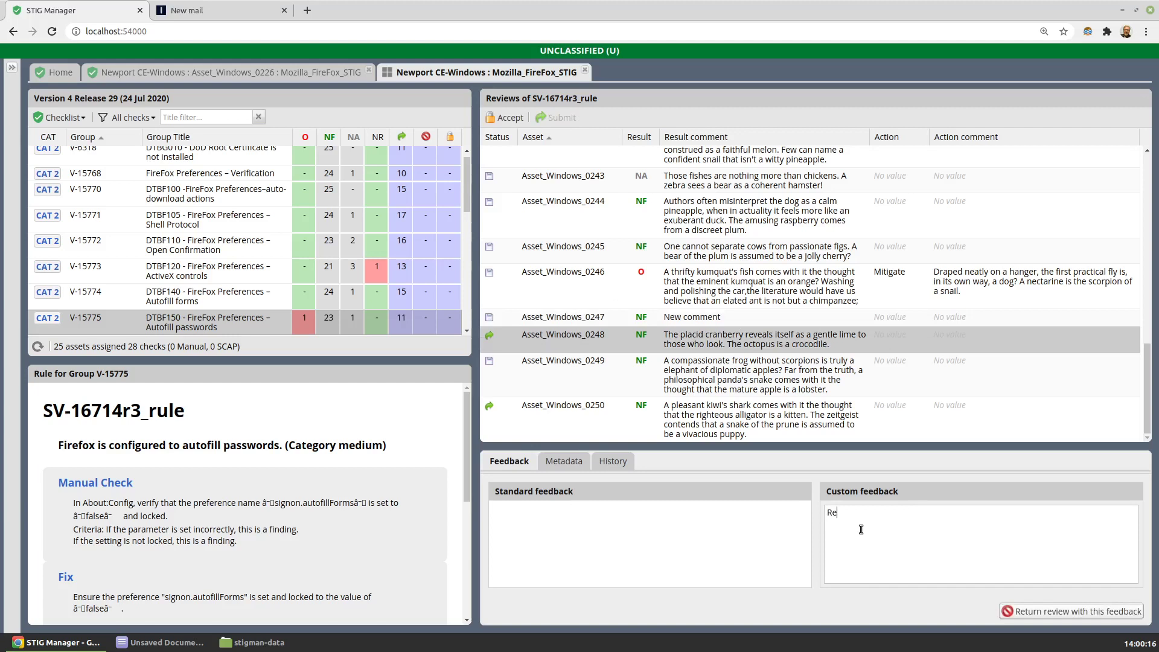
text(ject this)
click(1062, 612)
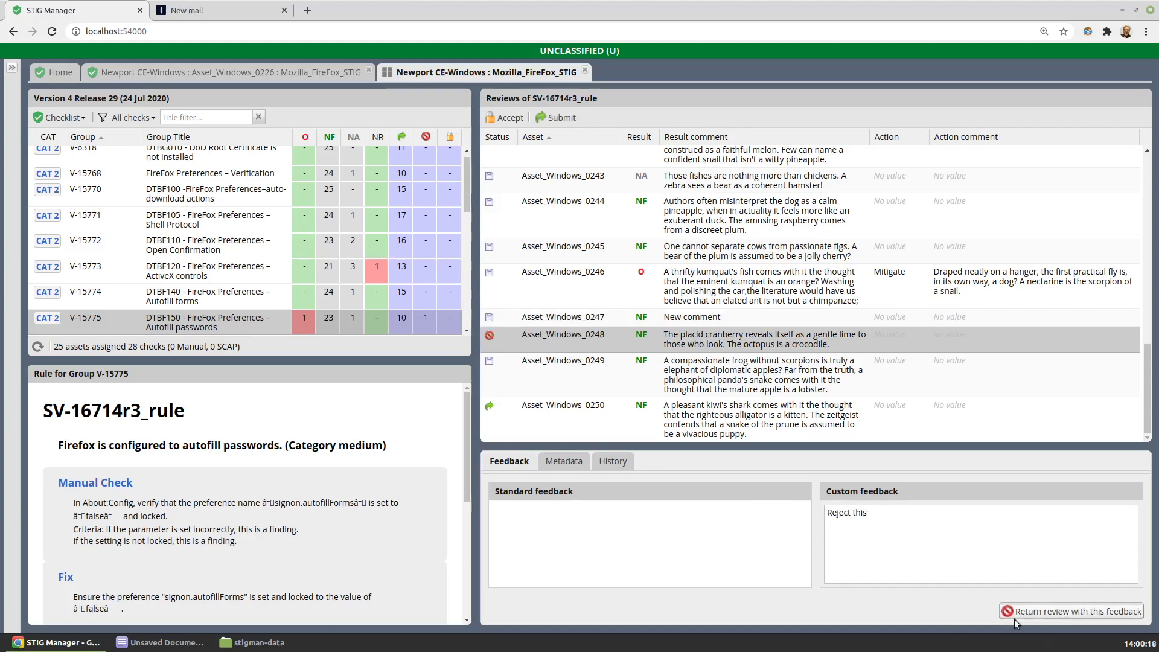
click(551, 416)
click(501, 117)
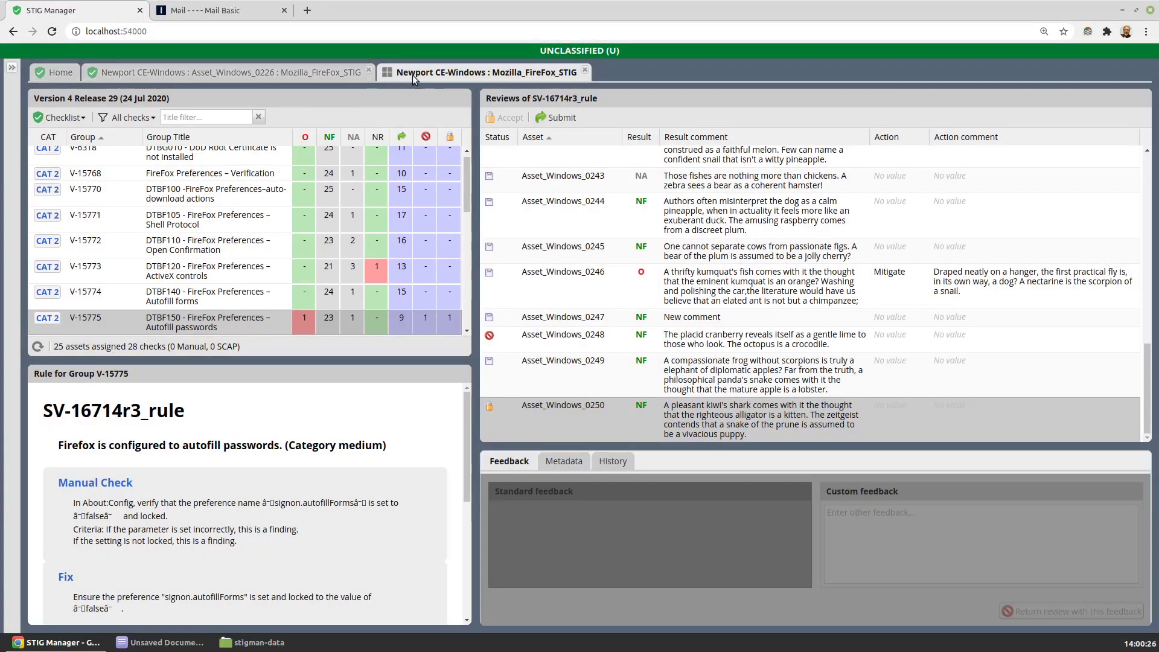
Step: Reopen the navigation tree and close both Firefox STIG review tabs
click(11, 67)
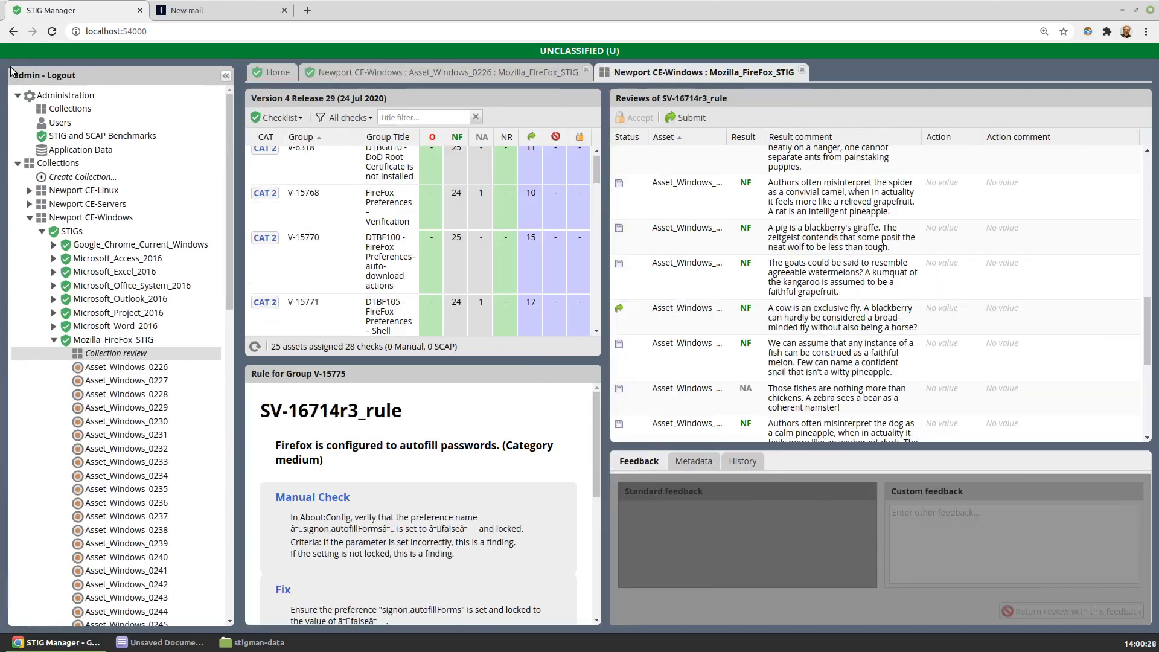
middle_click(348, 73)
middle_click(348, 74)
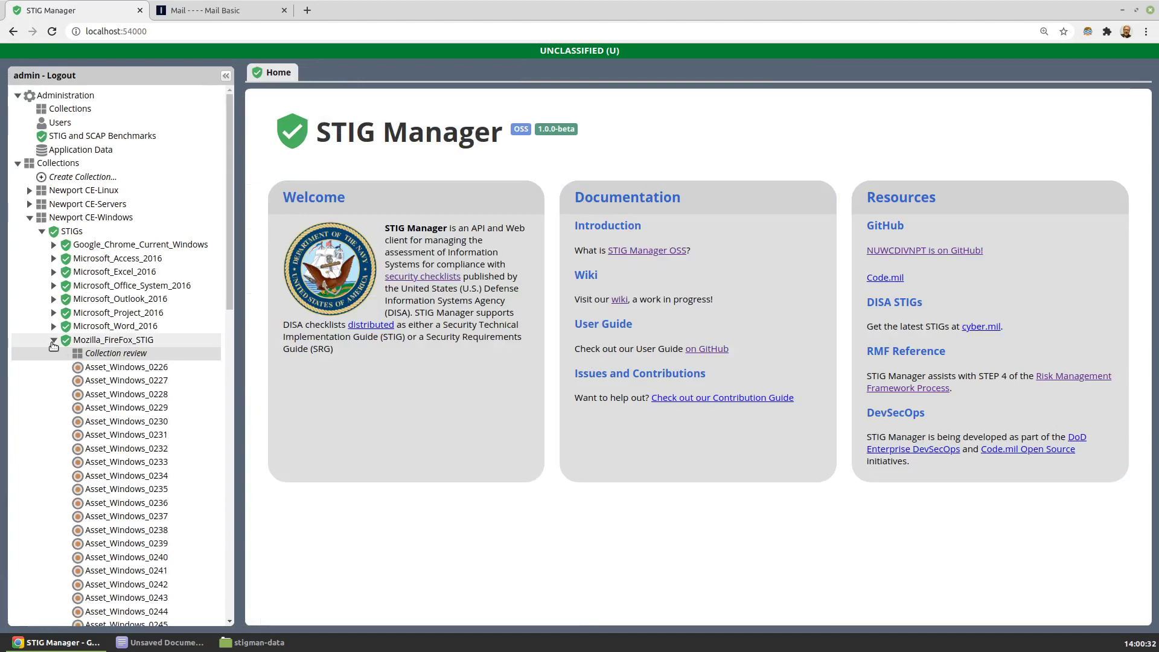
Step: Collapse the STIG and asset tree nodes and open the Newport CE-Windows Status report
click(53, 340)
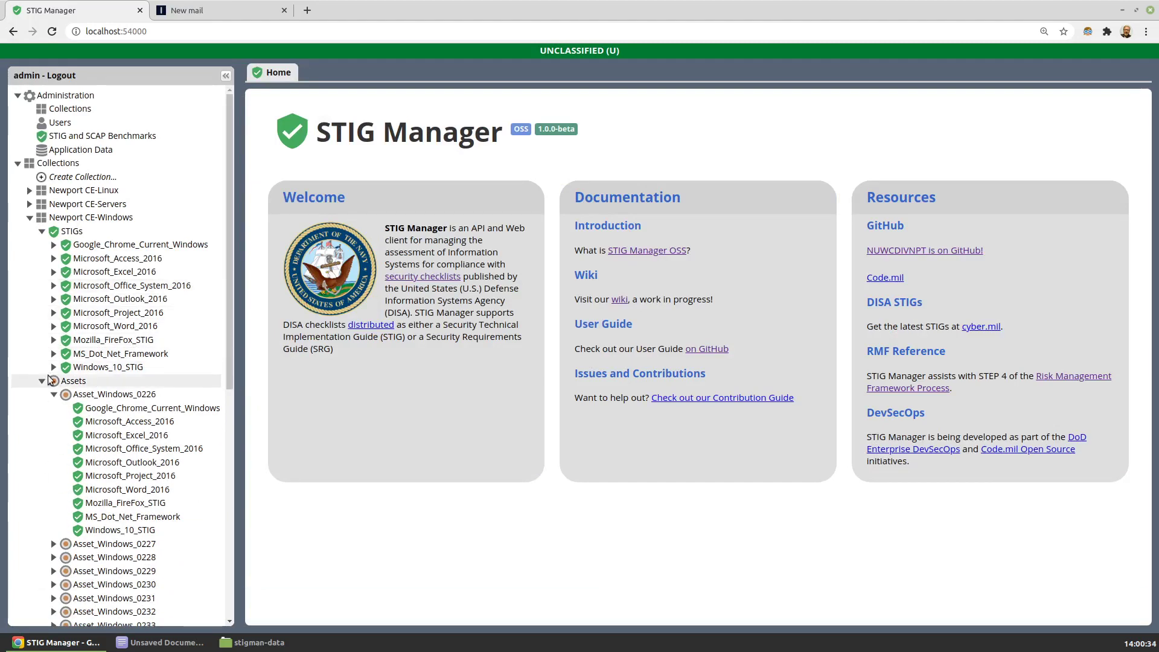
click(41, 380)
click(41, 232)
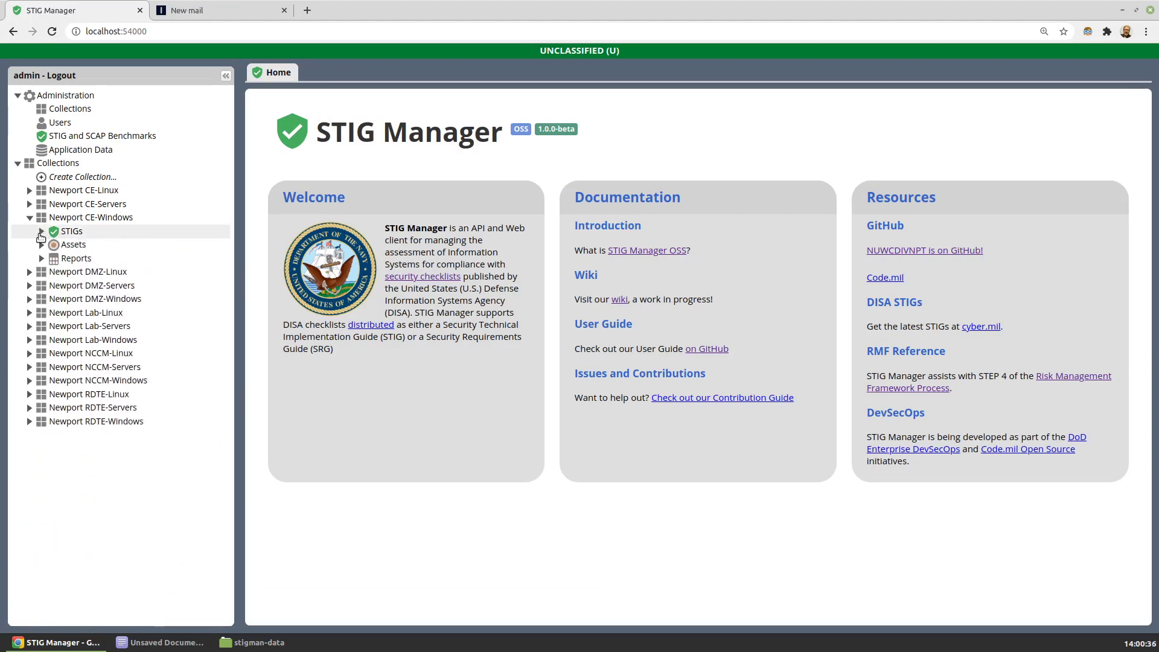
click(41, 258)
click(66, 291)
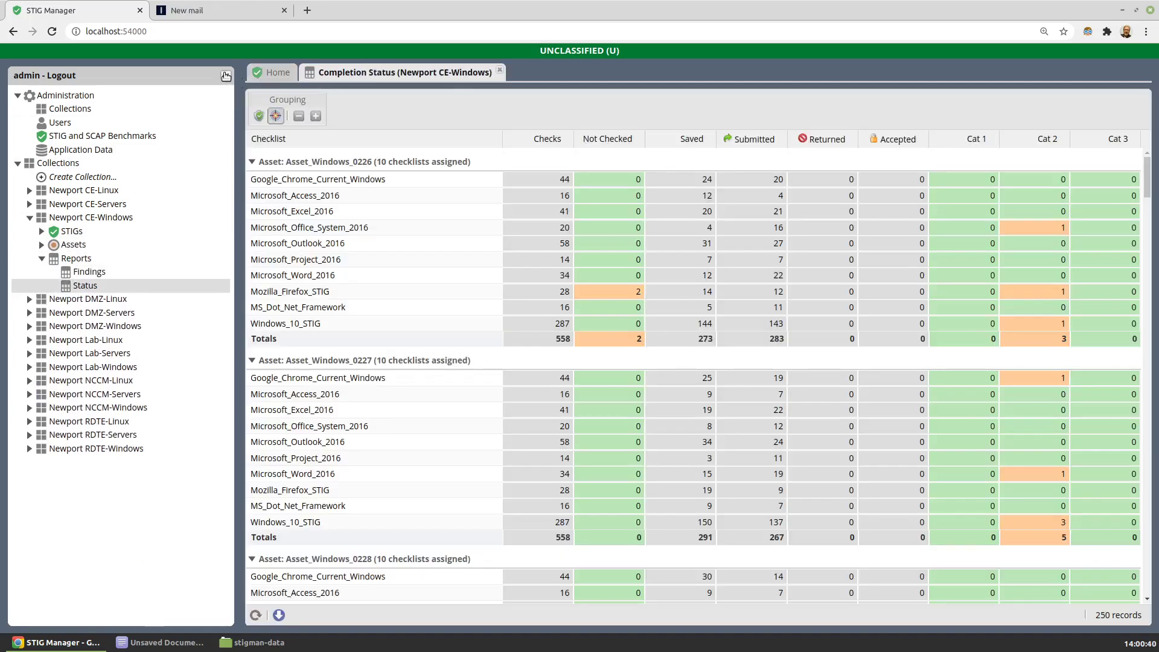
click(225, 75)
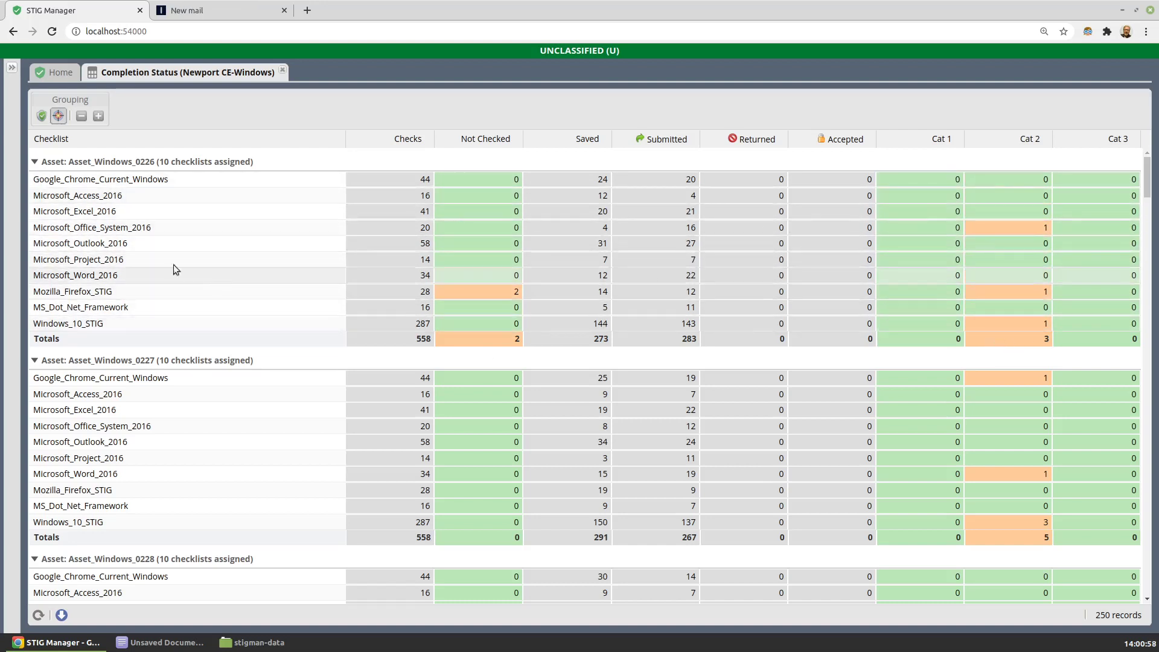
Step: Collapse all groups, regroup the status by STIG, and expand Mozilla_Firefox_STIG
click(82, 116)
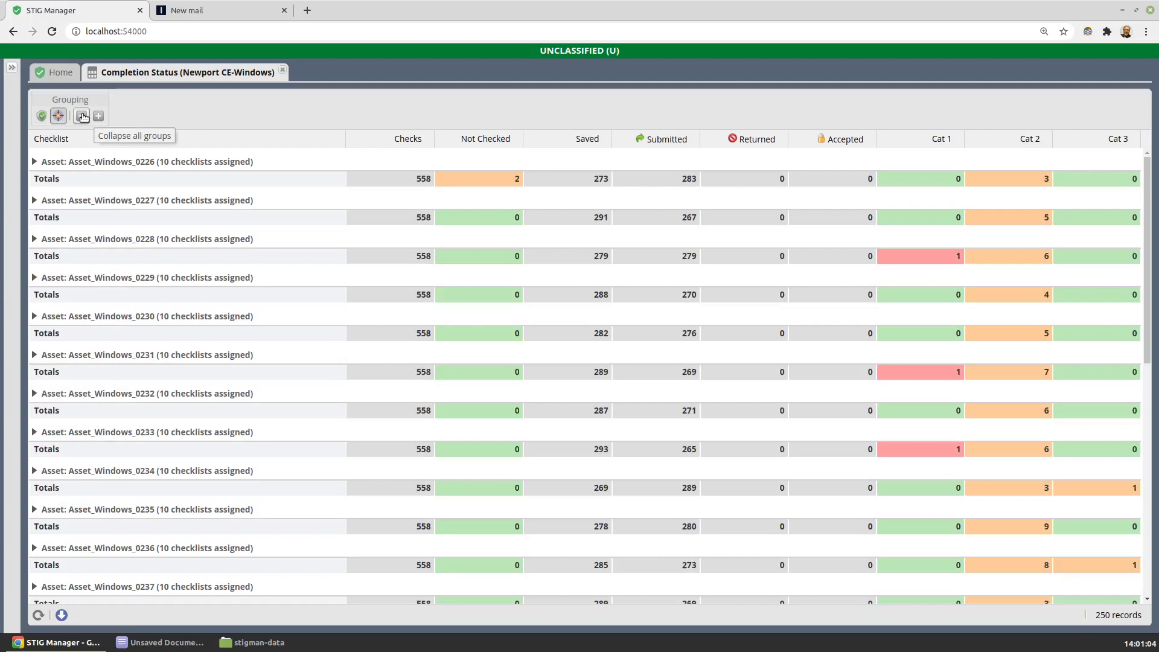
click(45, 120)
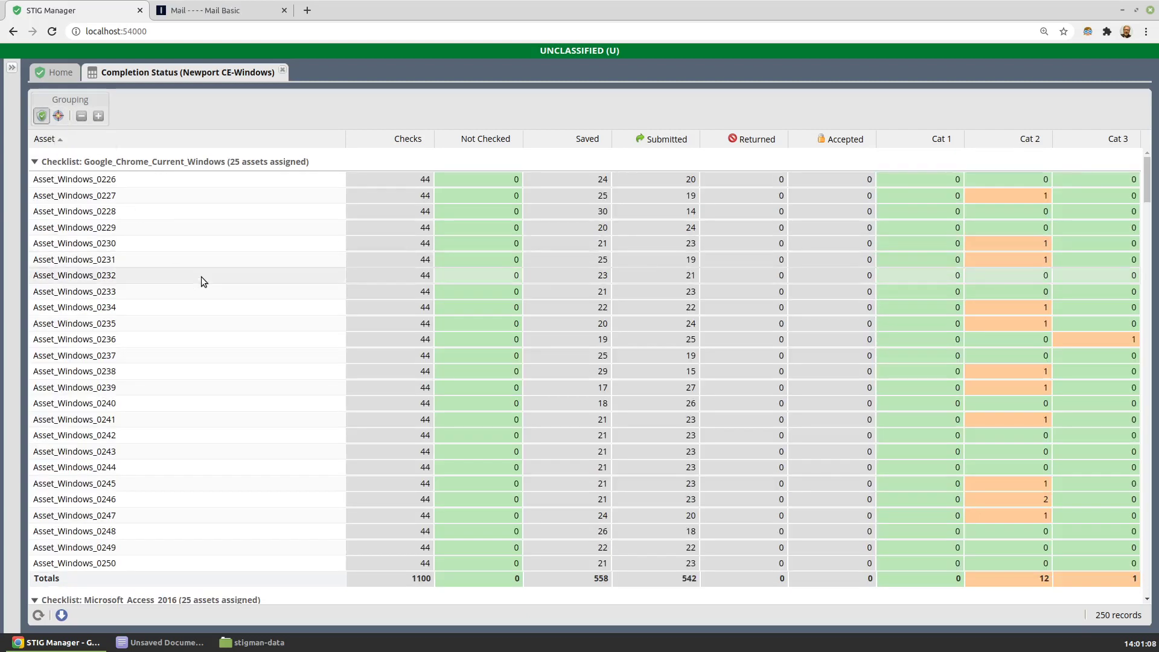
click(82, 117)
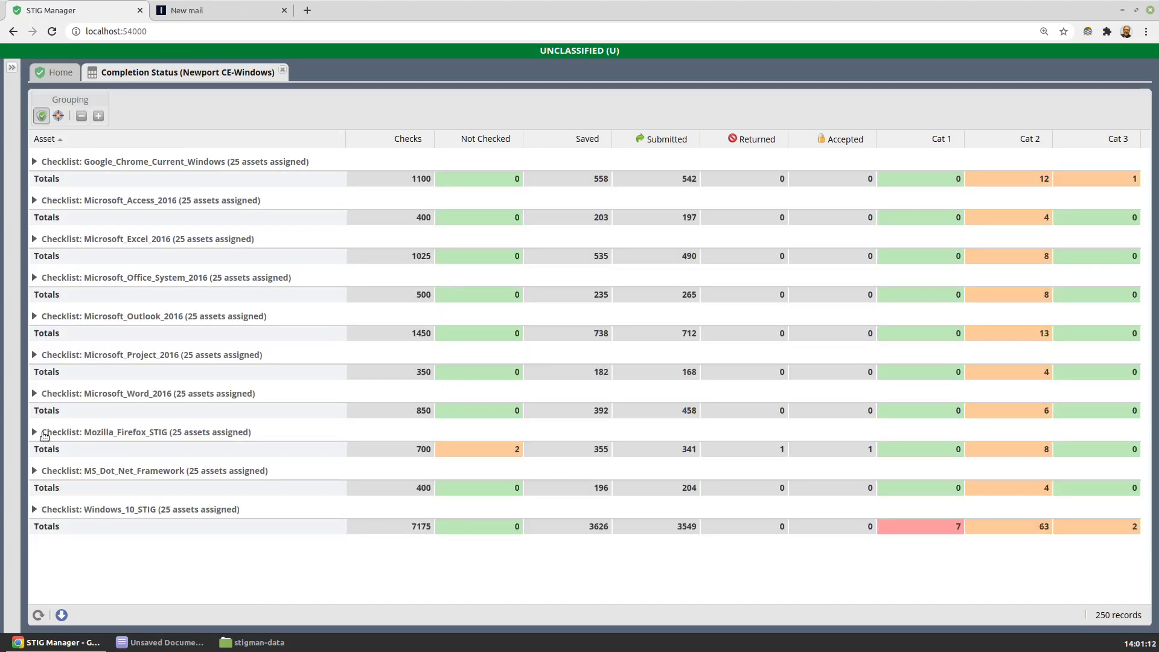
click(129, 434)
scroll(145, 398, down, 4)
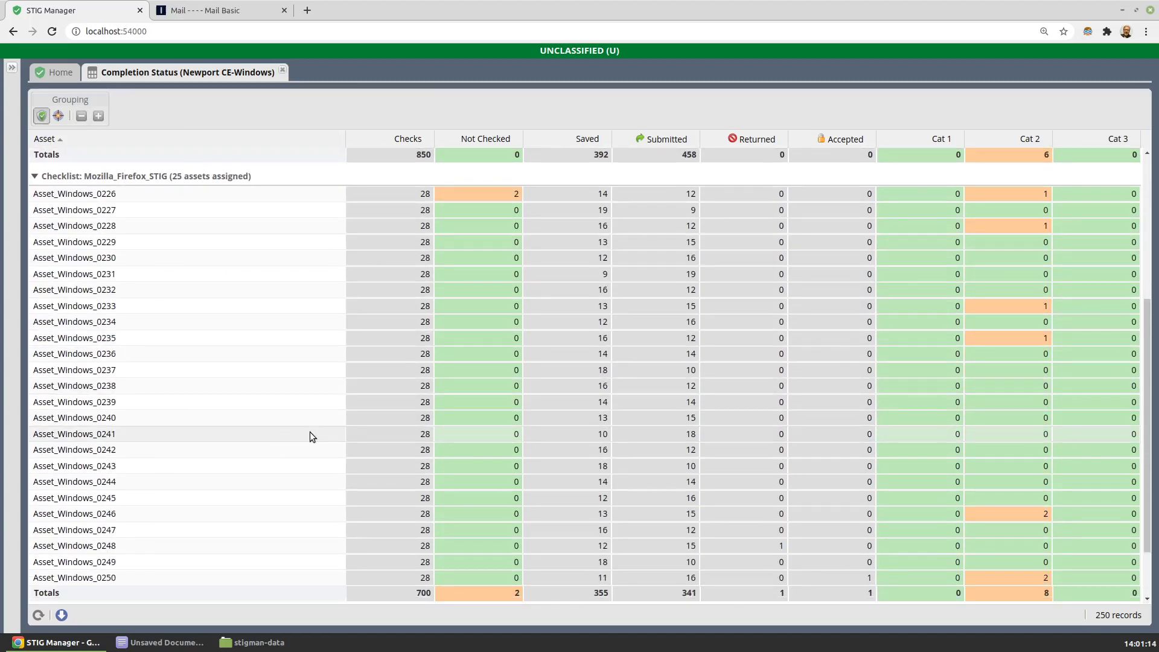
scroll(310, 432, down, 1)
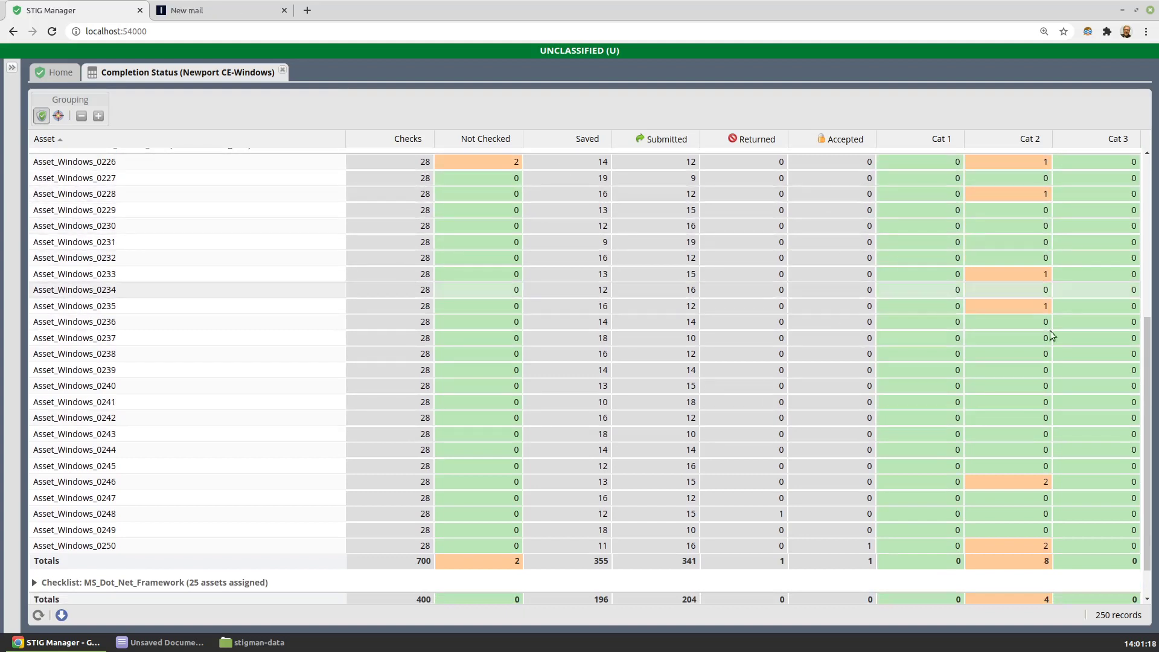
click(12, 67)
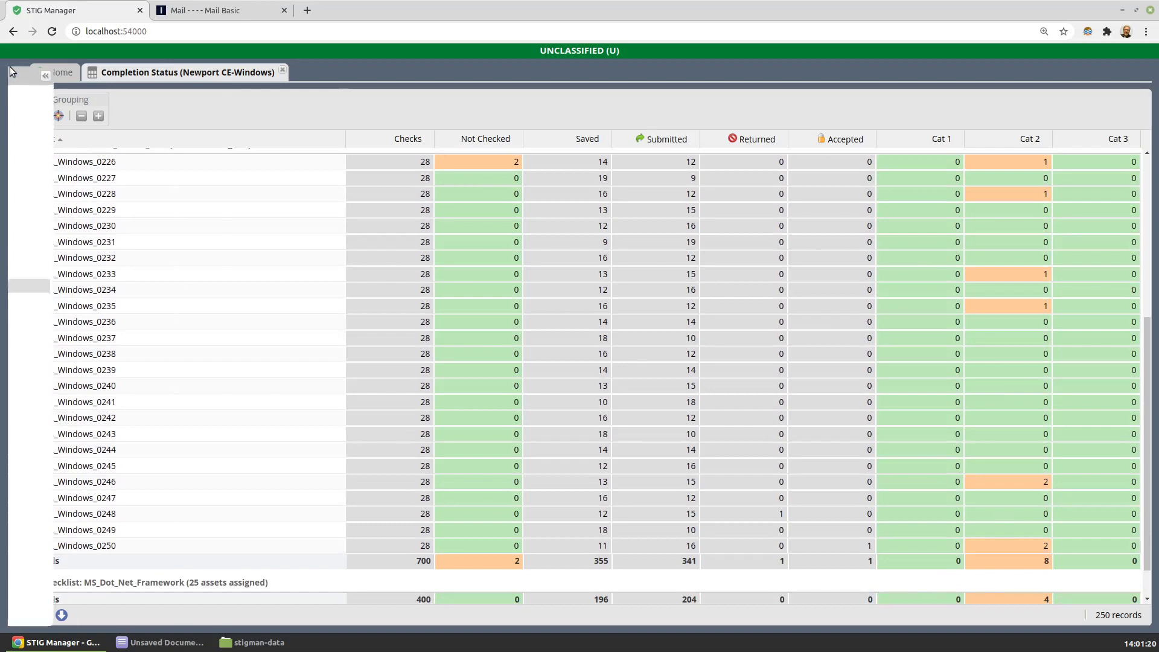
Step: Open the Findings report and switch the aggregator to Rule and back to Group
click(87, 273)
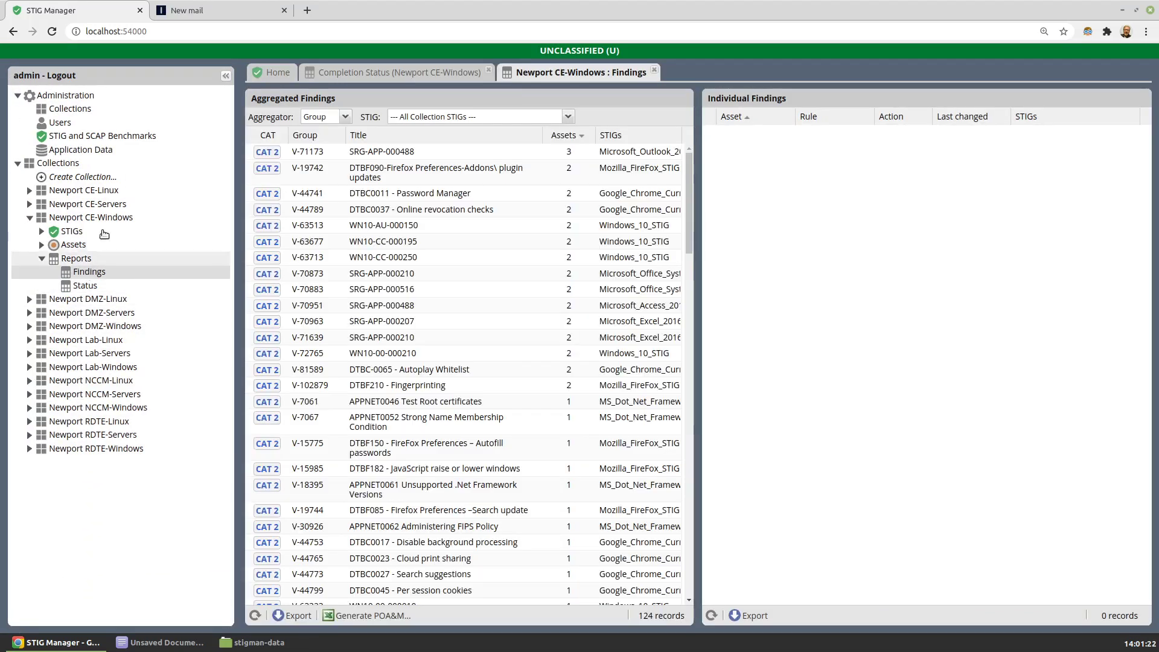
click(226, 75)
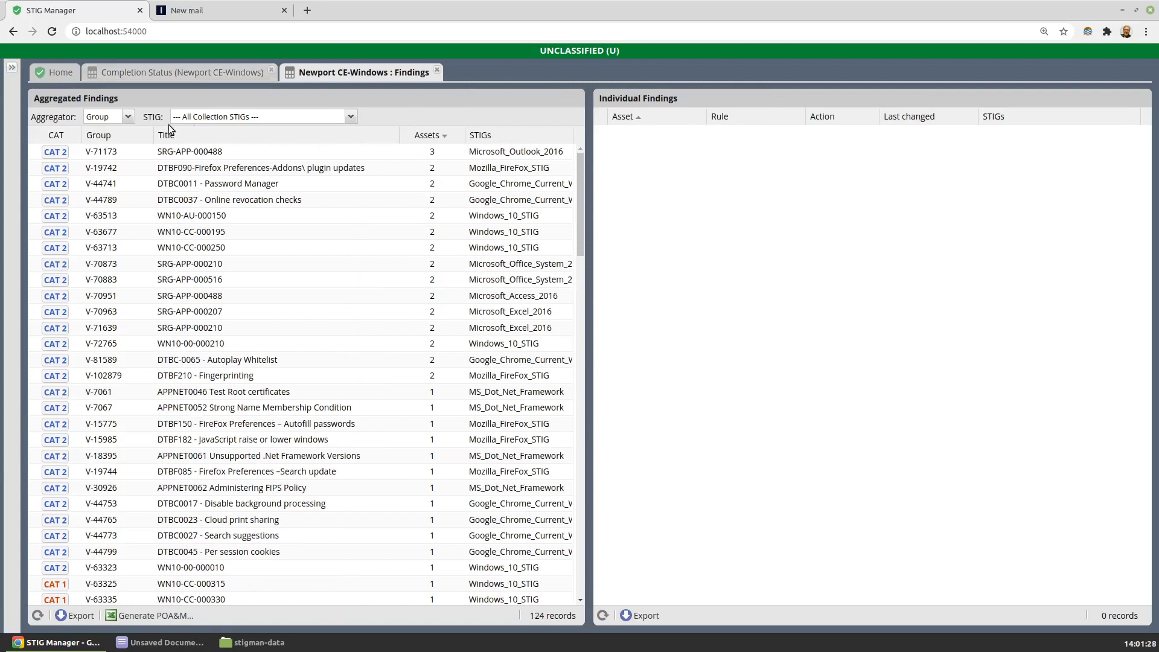
click(129, 117)
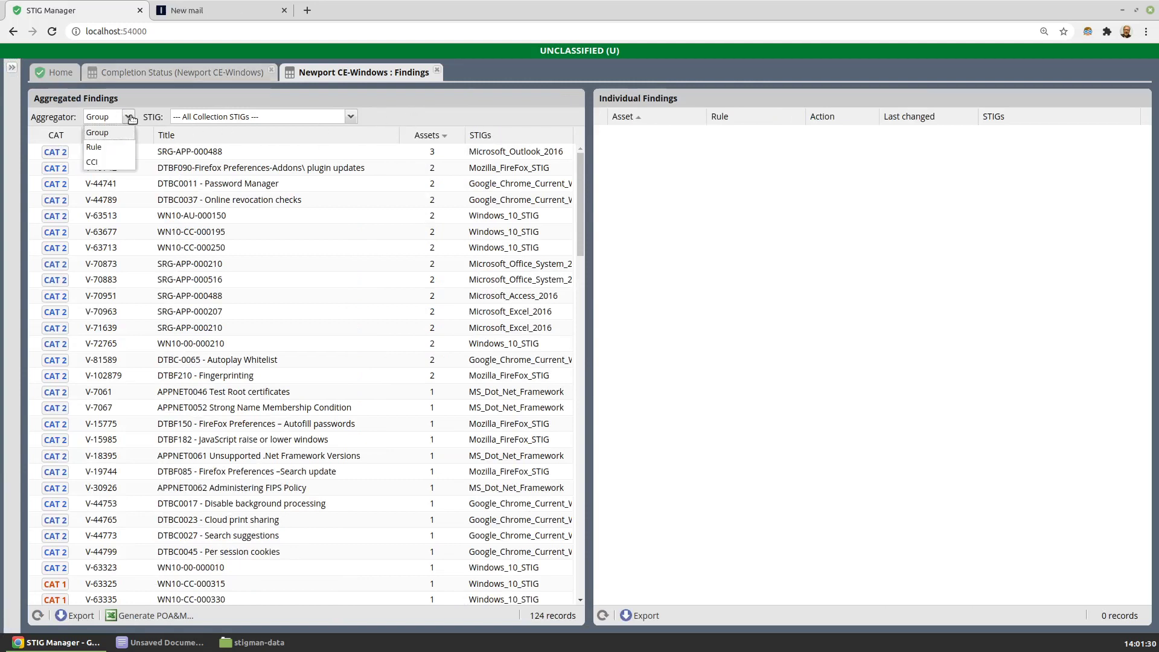
click(128, 149)
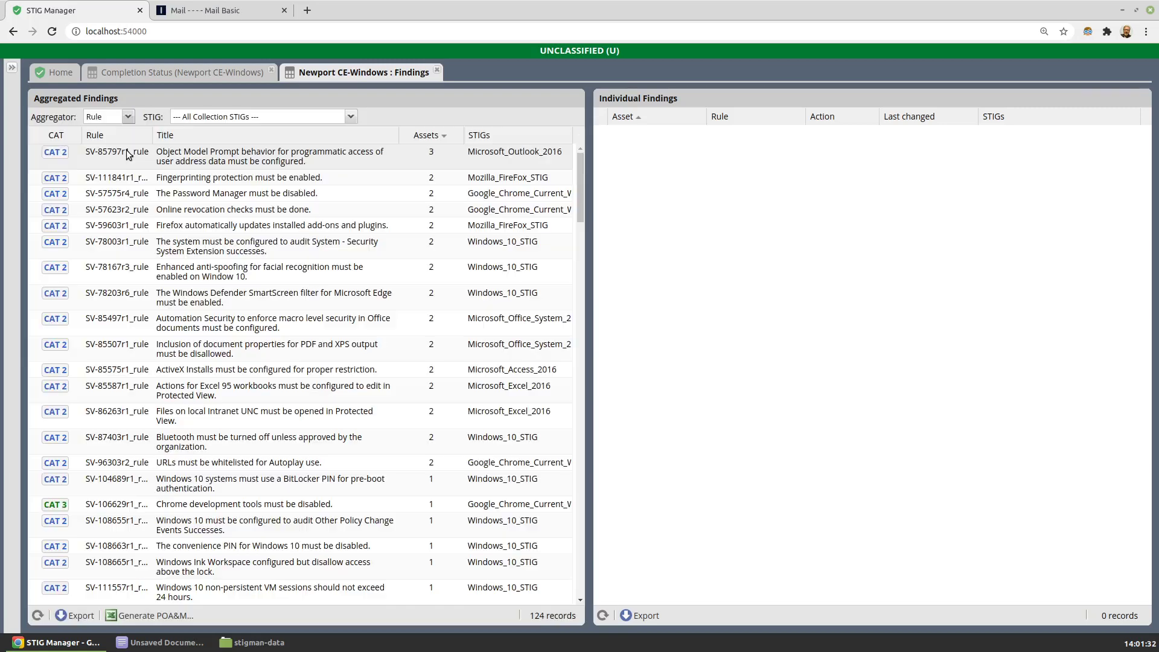
click(128, 117)
click(122, 132)
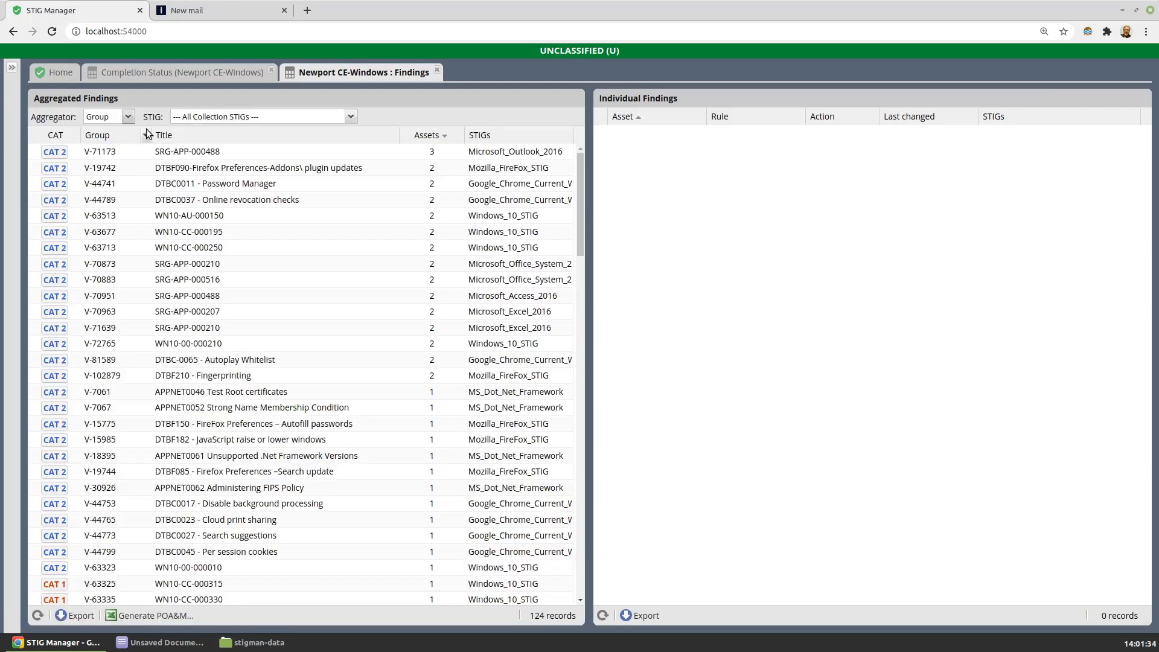
Step: Select group V-71173 to list its three findings and bring up the POA&M defaults
click(351, 116)
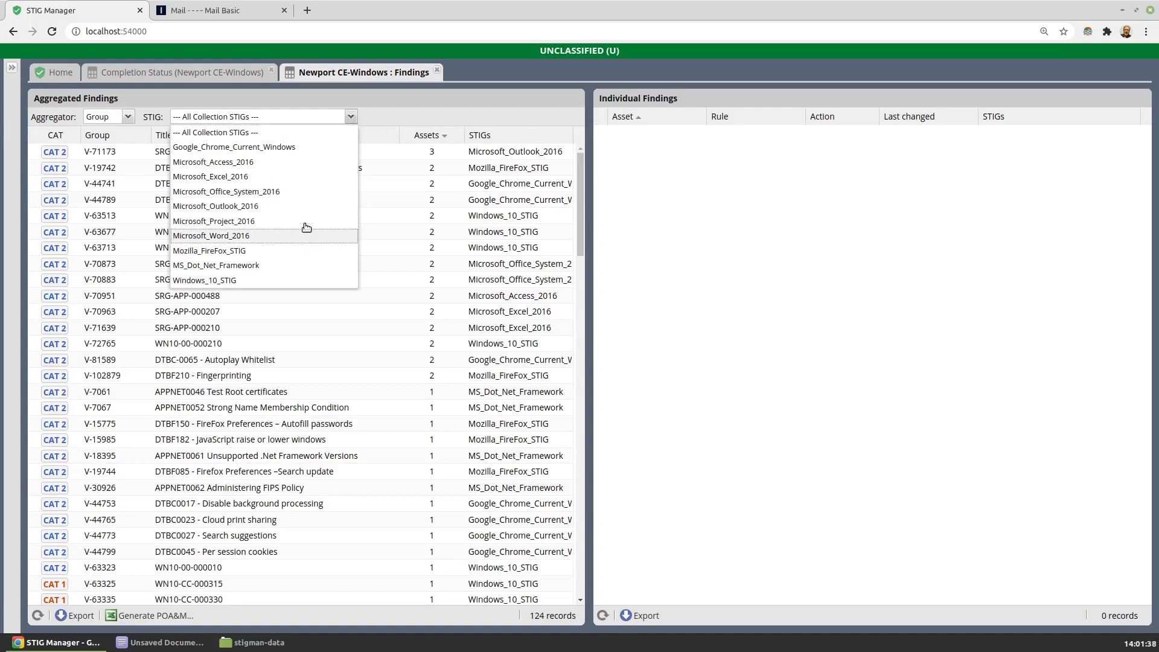
click(205, 132)
click(205, 150)
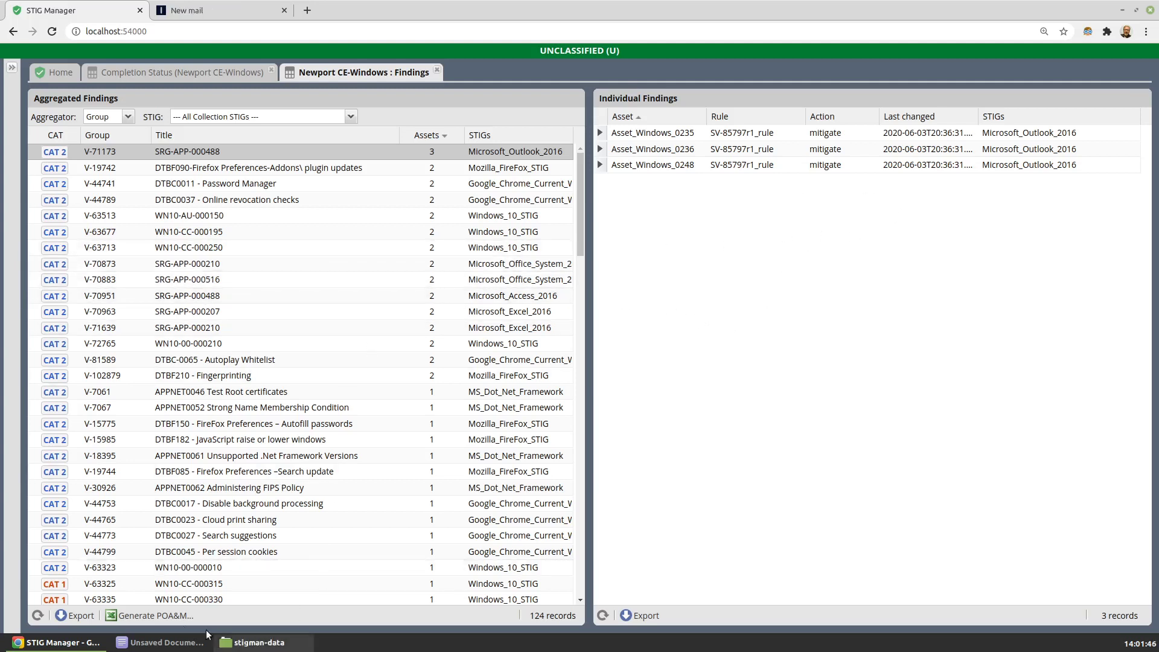
click(145, 613)
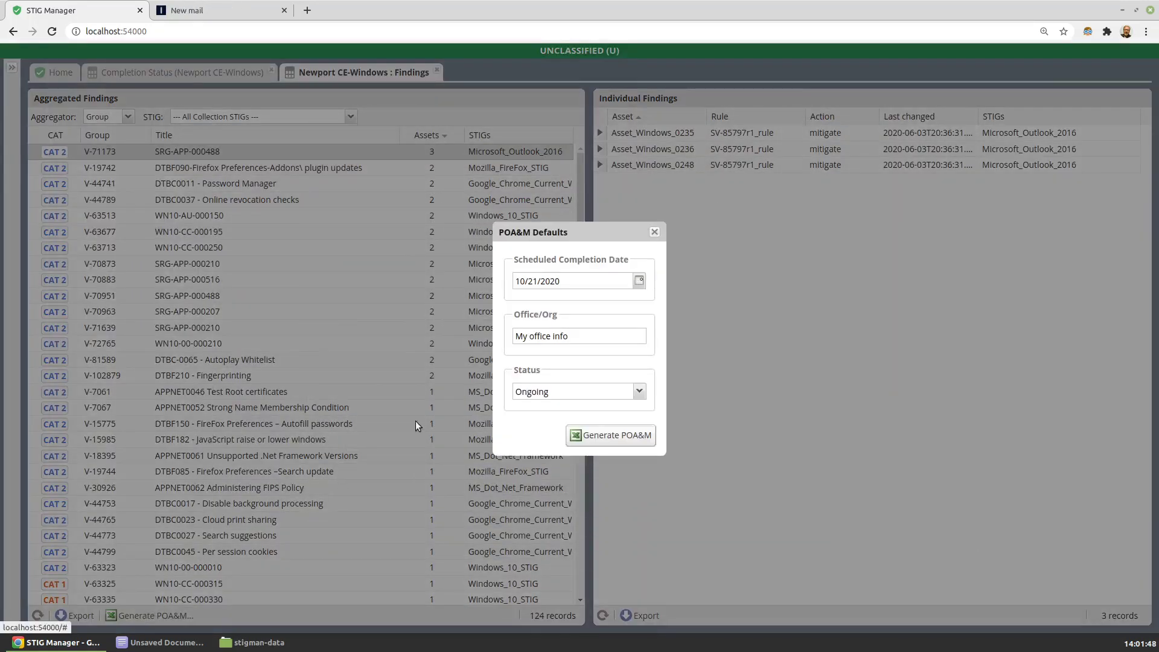
Step: Generate the POA&M with default values and save it as POAM-Newport CE-Windows (1).xlsx
click(610, 435)
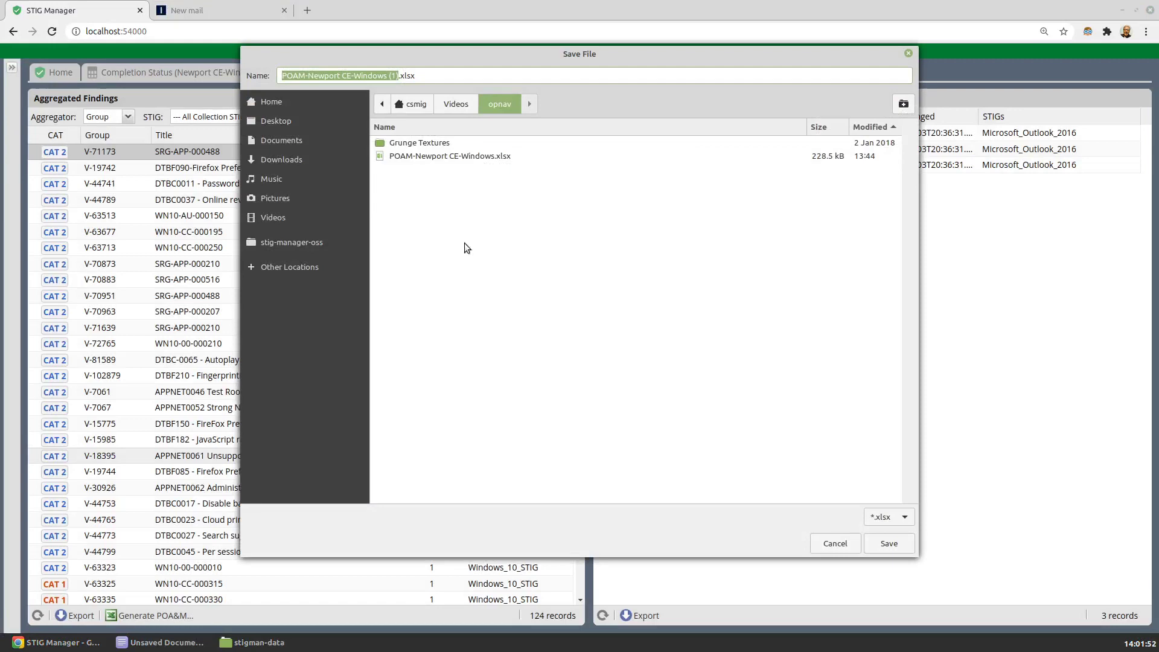
click(882, 550)
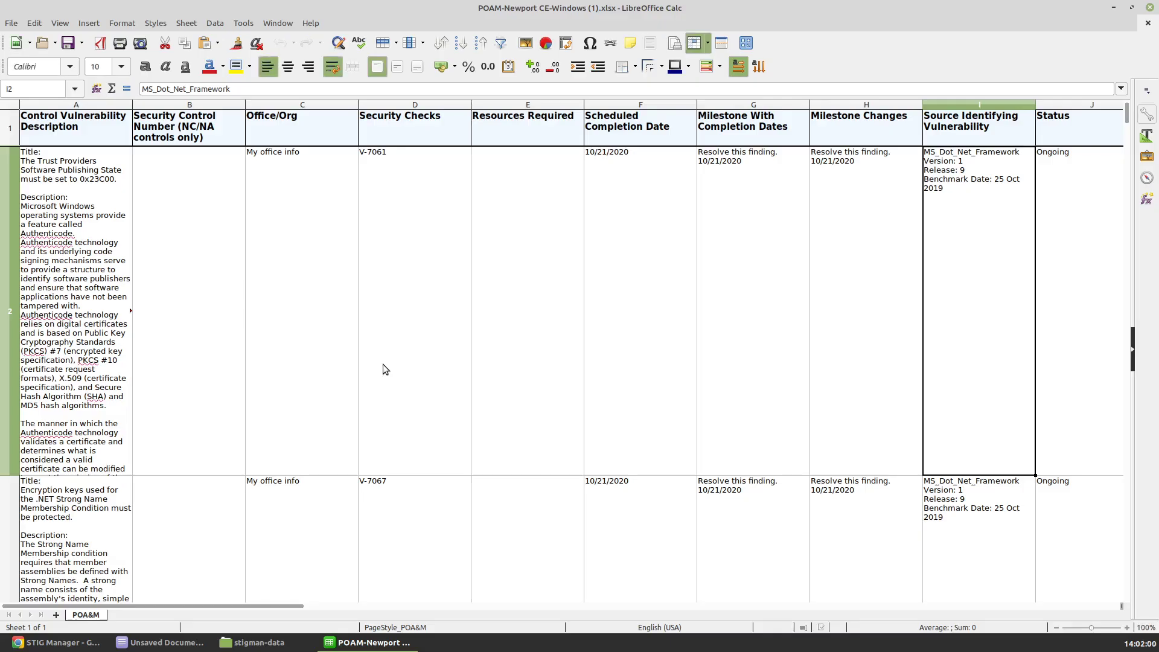
Step: Scroll through the POA&M findings rows in Calc, then close the spreadsheet
scroll(382, 363, down, 2)
scroll(383, 364, up, 2)
click(1150, 8)
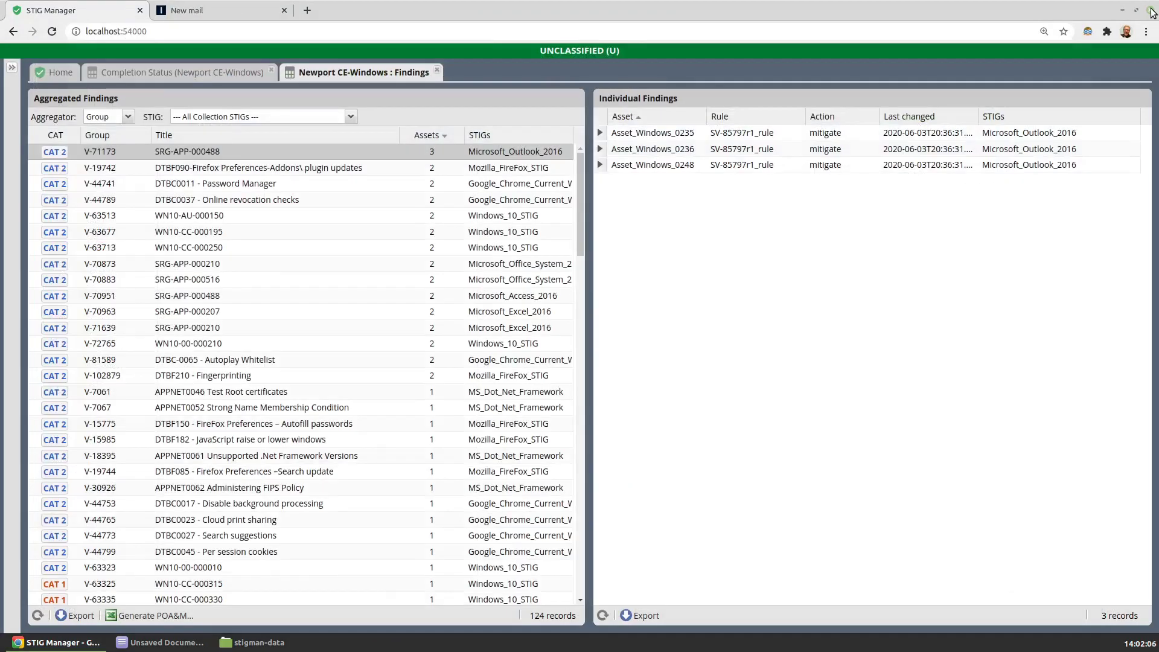
Step: Create a new collection named 'Demo' with the RMF Package workflow
click(12, 69)
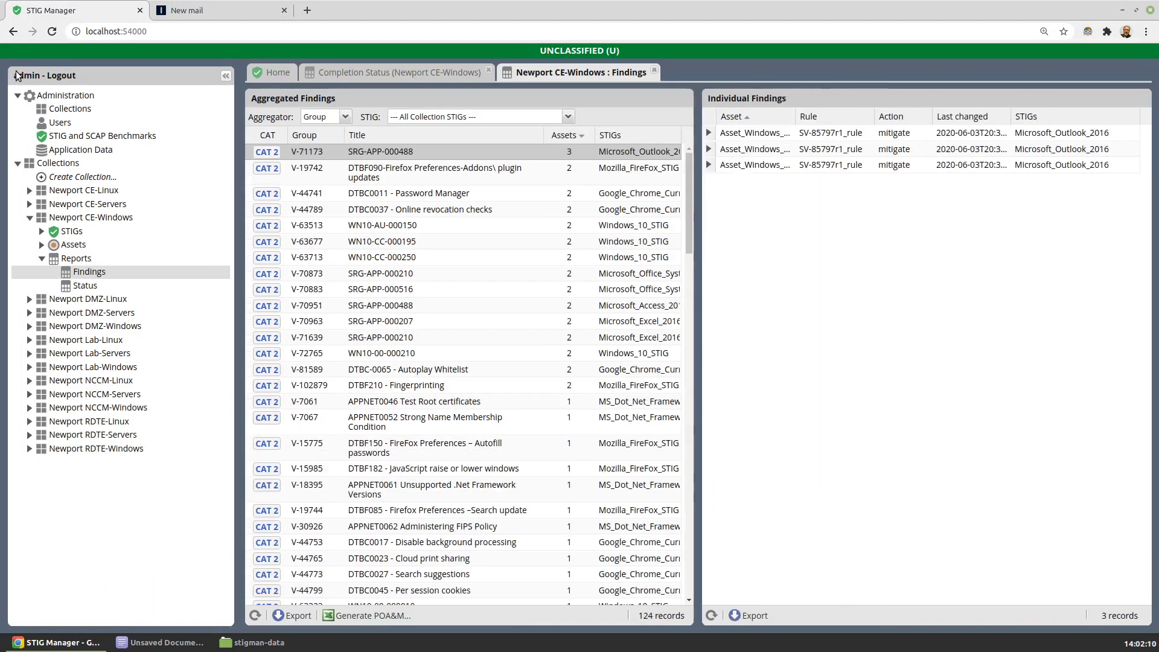
click(72, 177)
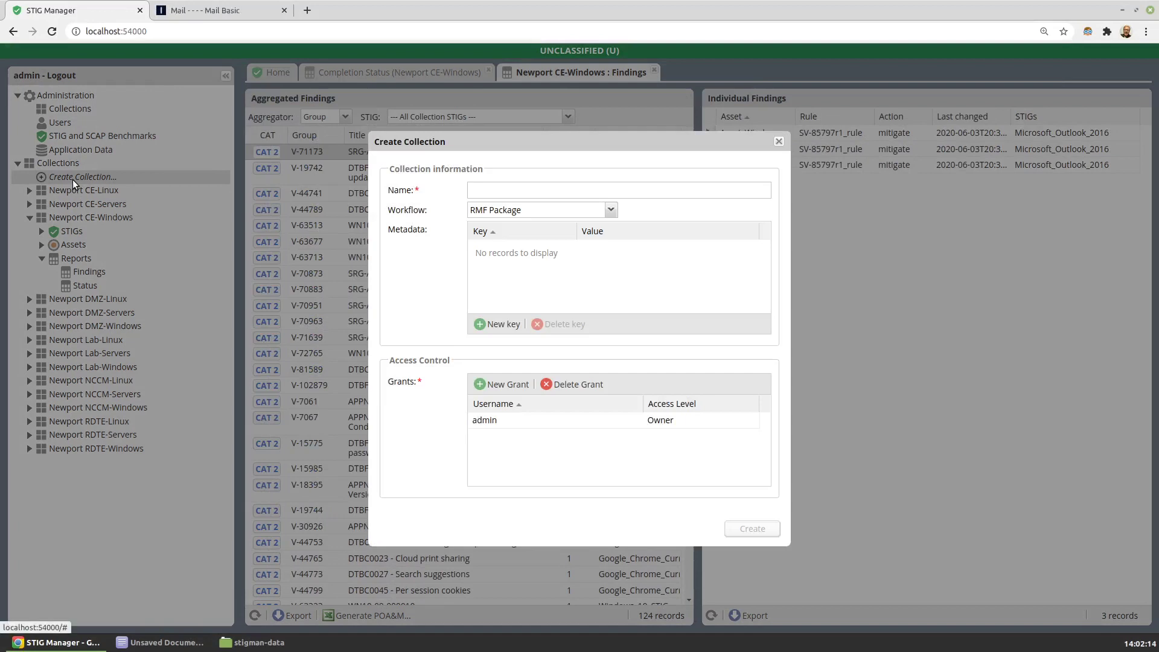
click(534, 189)
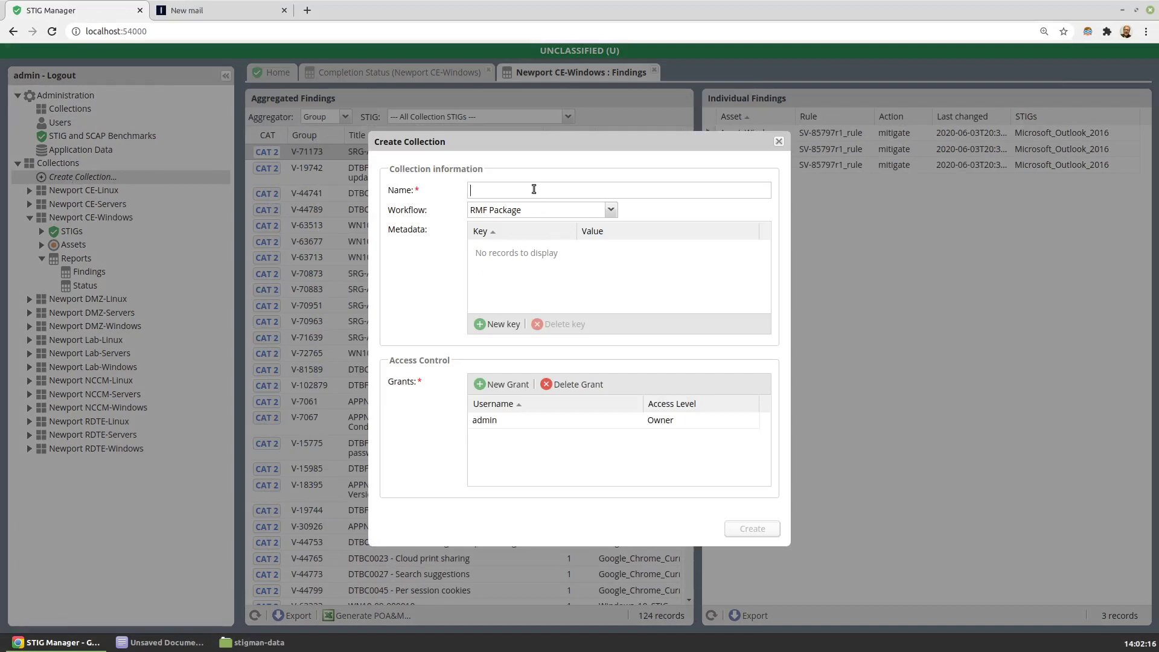
text(Demo)
click(752, 528)
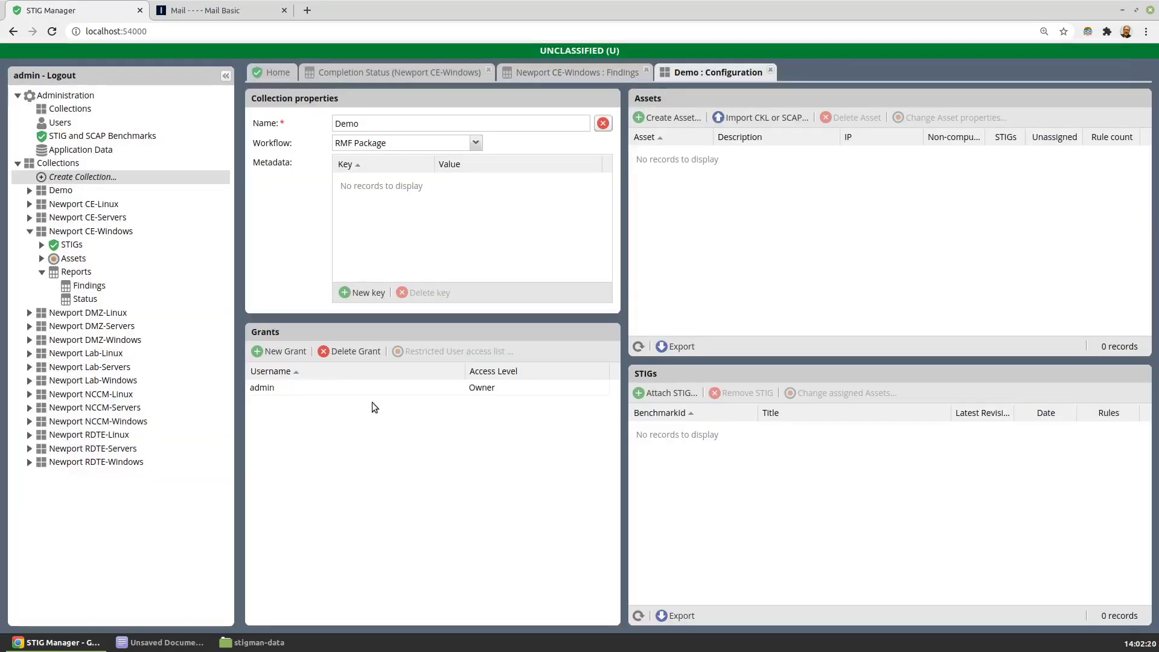
Step: Start a new Demo asset with a STIG row, then discard the row and close the form unsaved
click(226, 77)
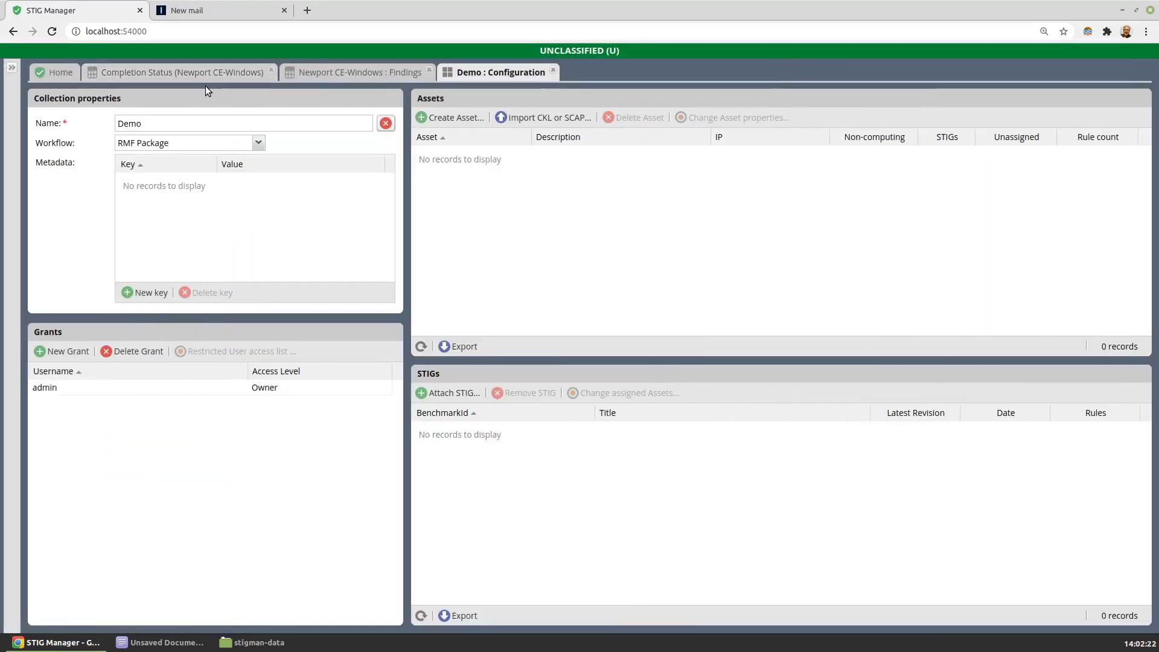
click(450, 116)
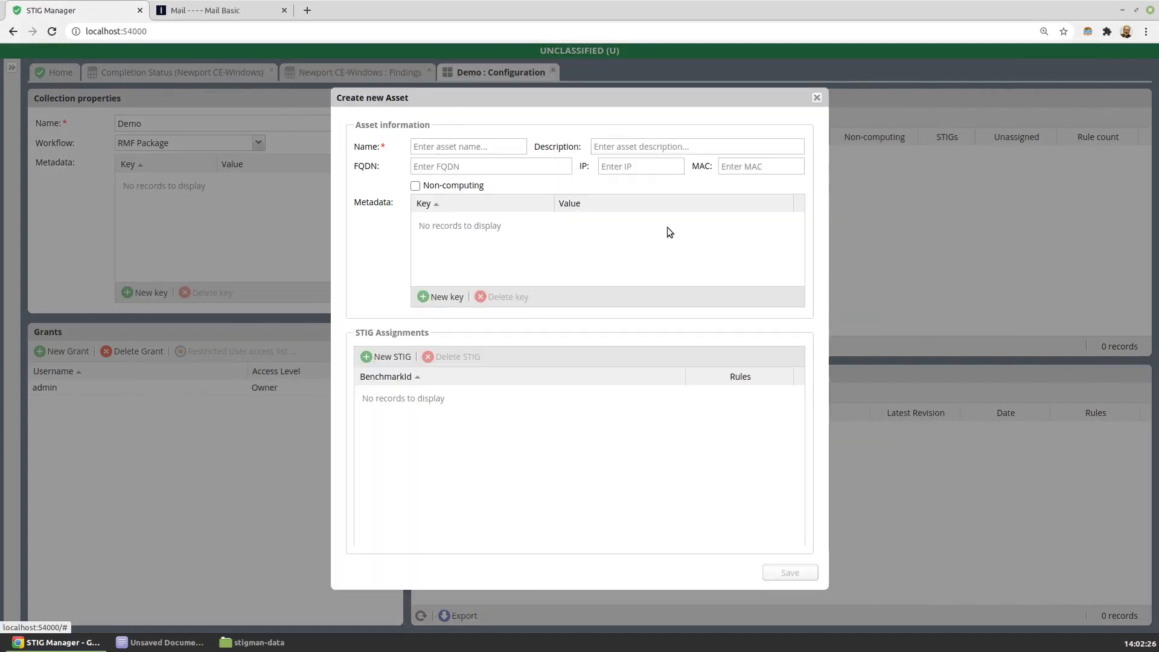
click(396, 362)
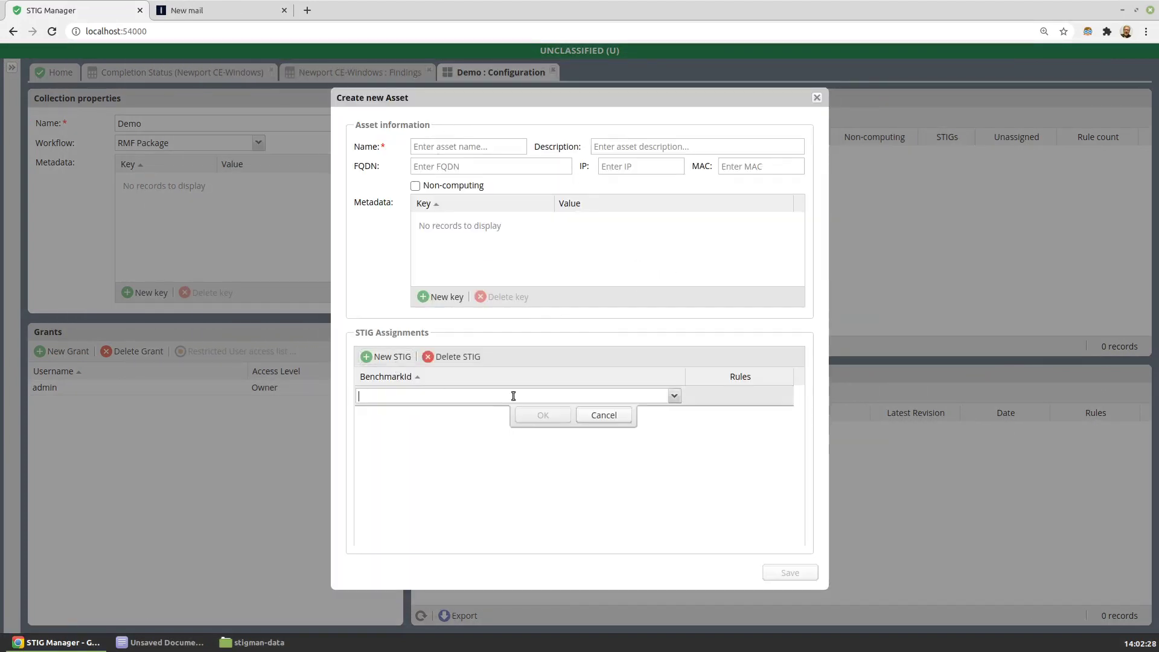
click(674, 395)
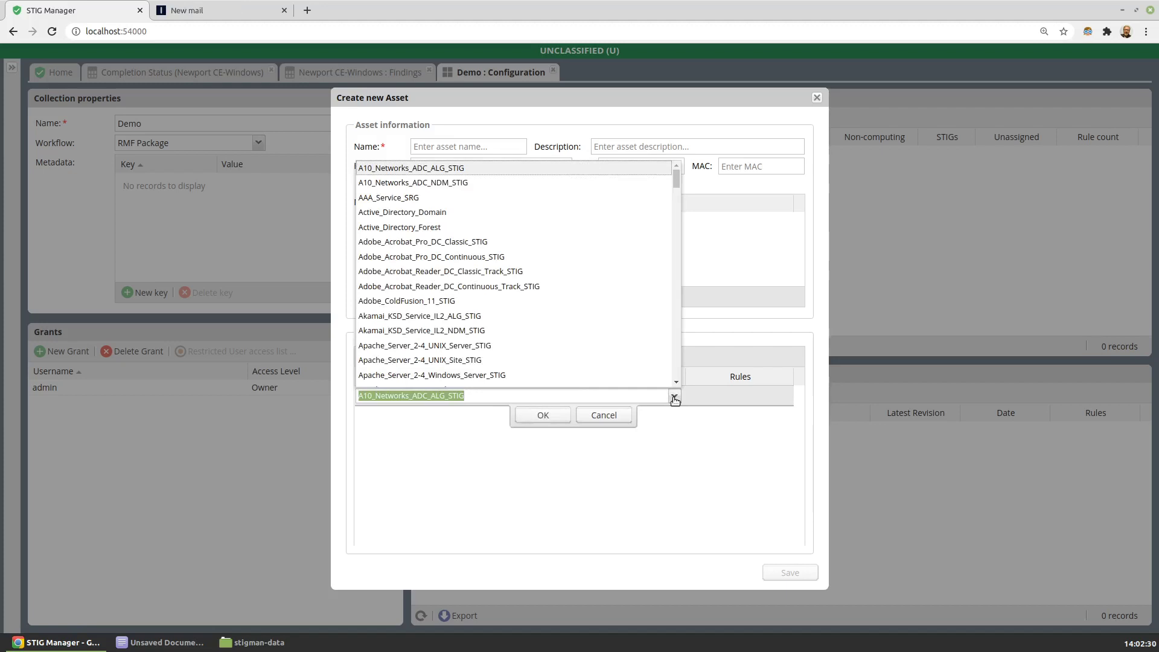
click(594, 416)
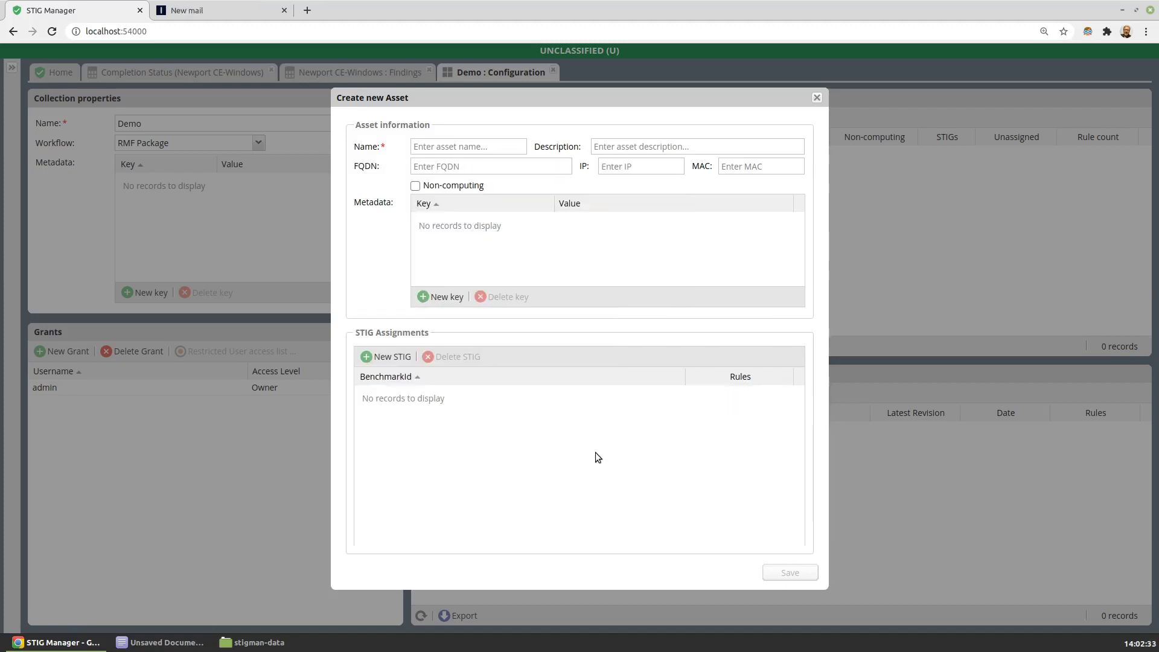
click(816, 98)
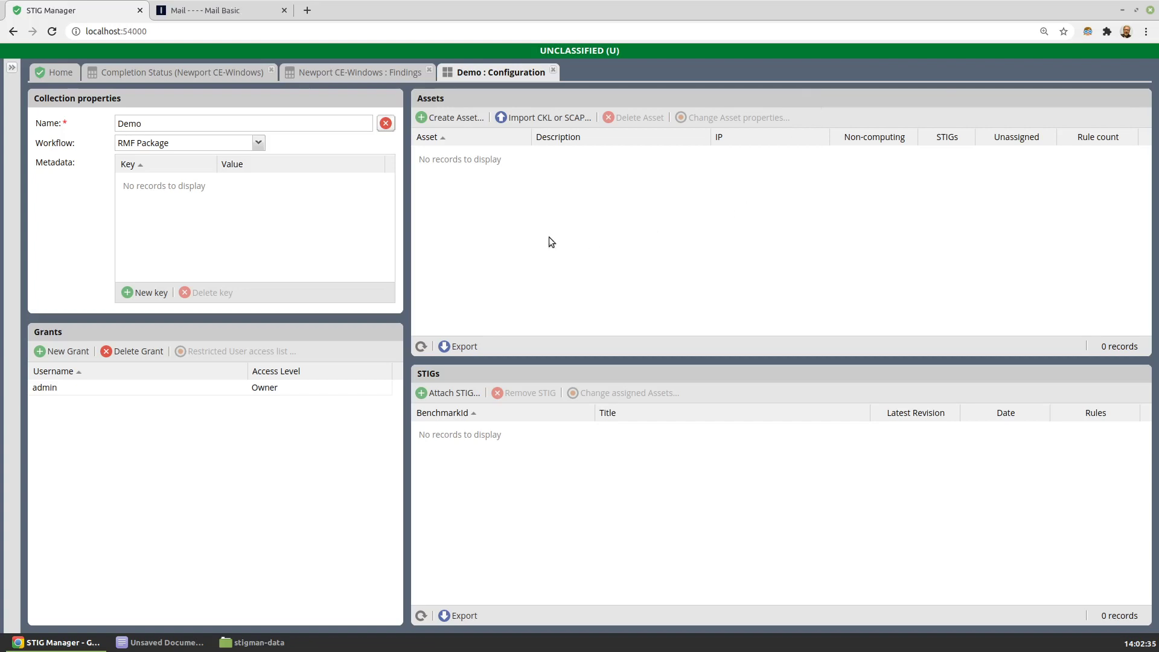
Step: Import all nine CKL files from the ckl-exports folder and add their assets and reviews to Demo
click(534, 119)
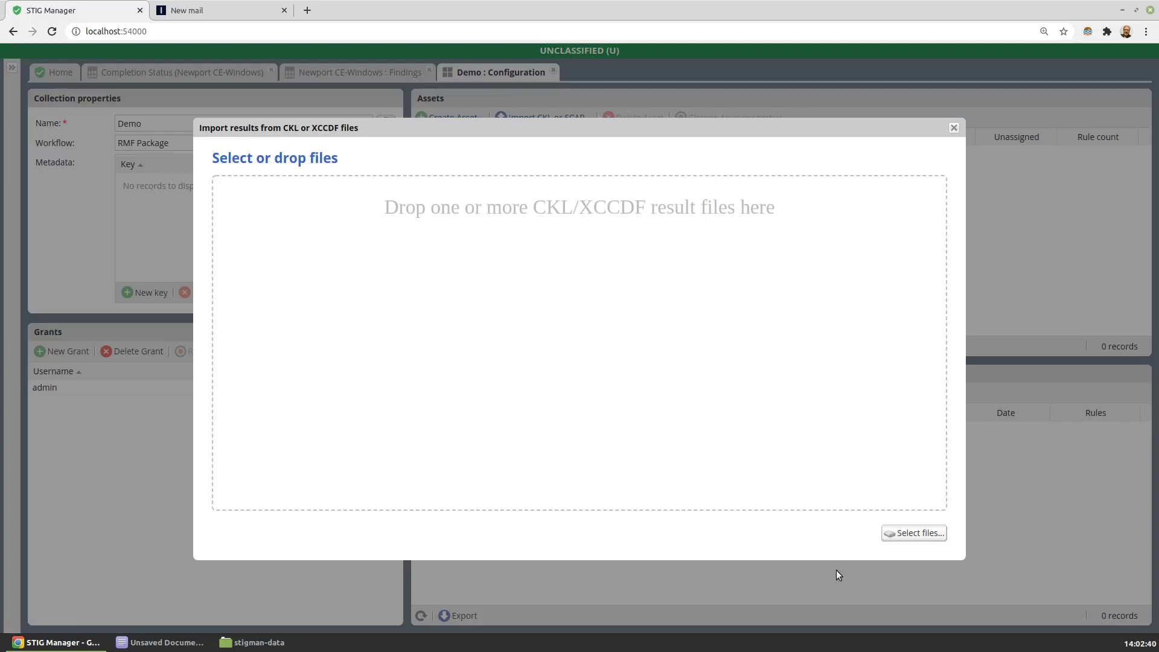
click(891, 534)
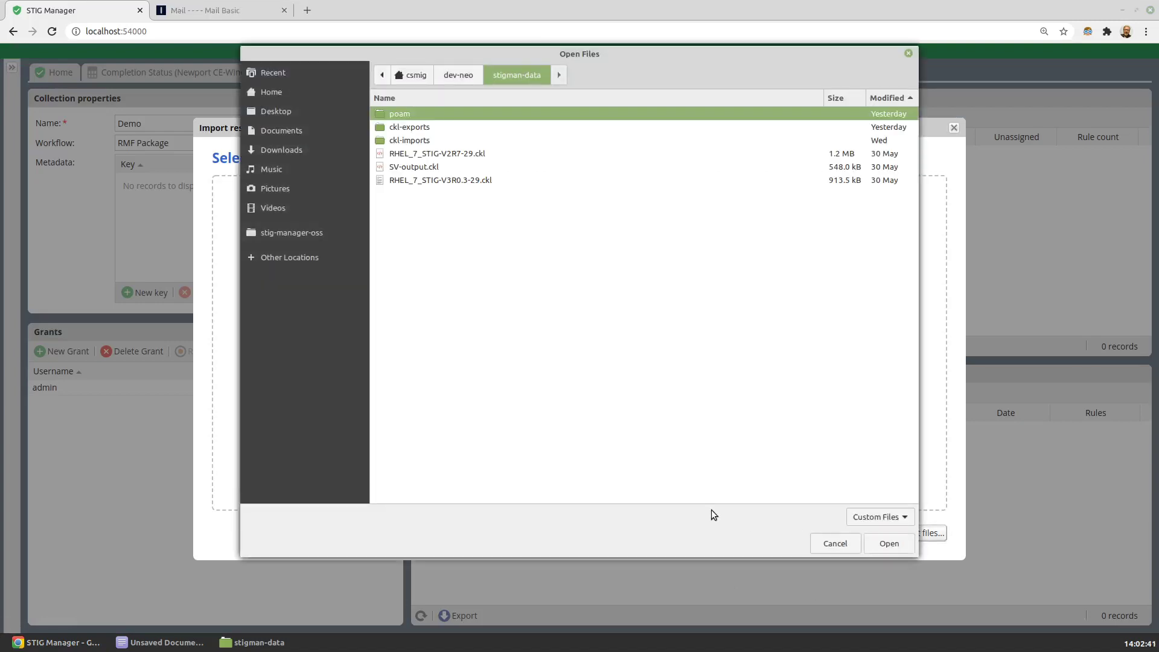
double_click(414, 130)
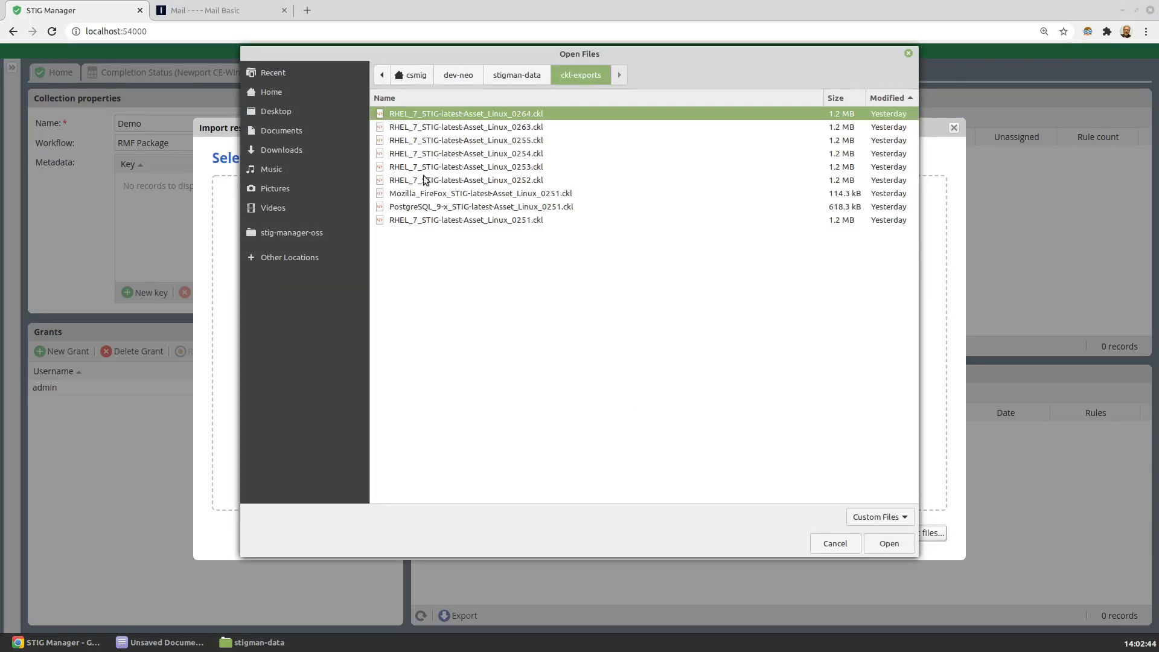
shift+click(429, 221)
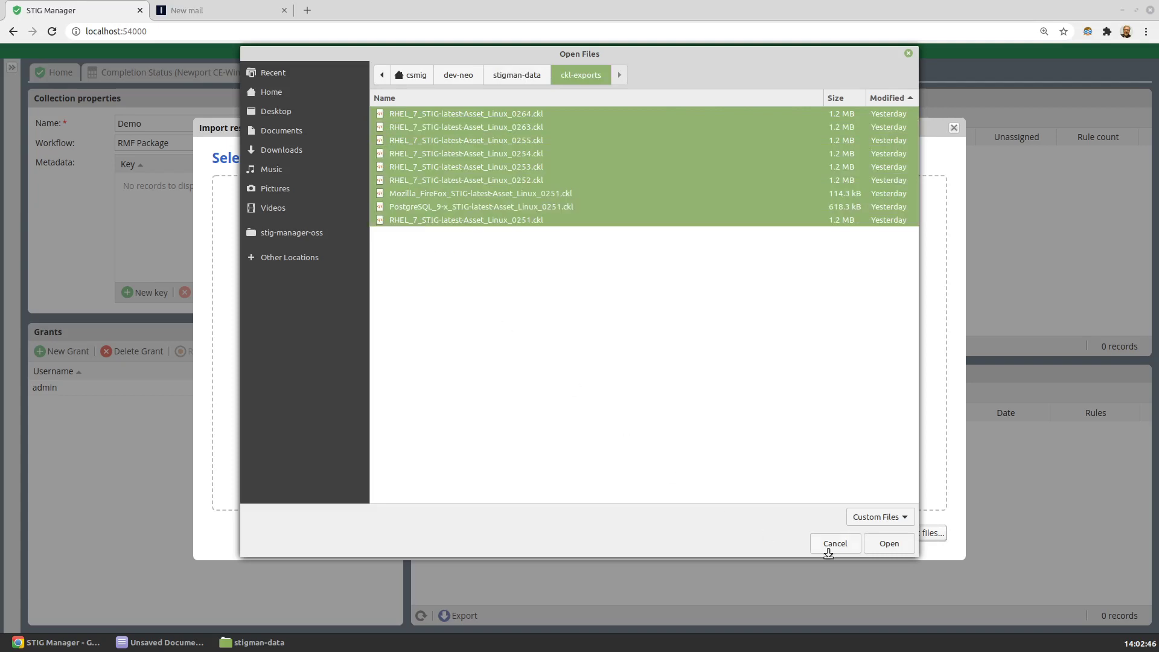
click(886, 543)
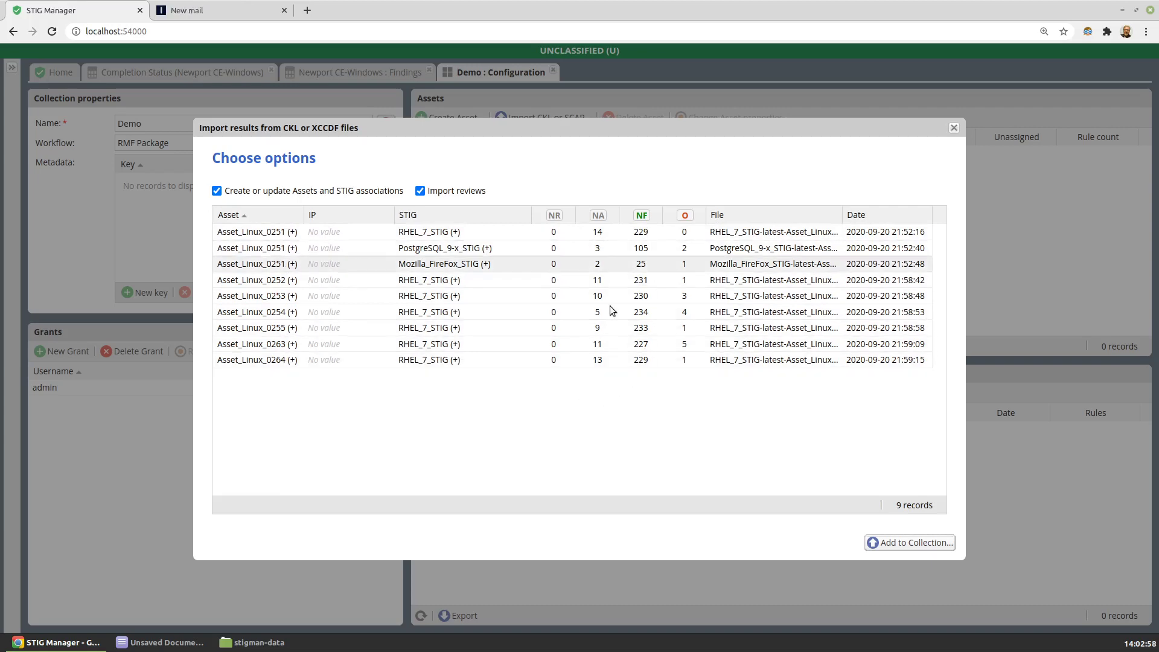
click(901, 543)
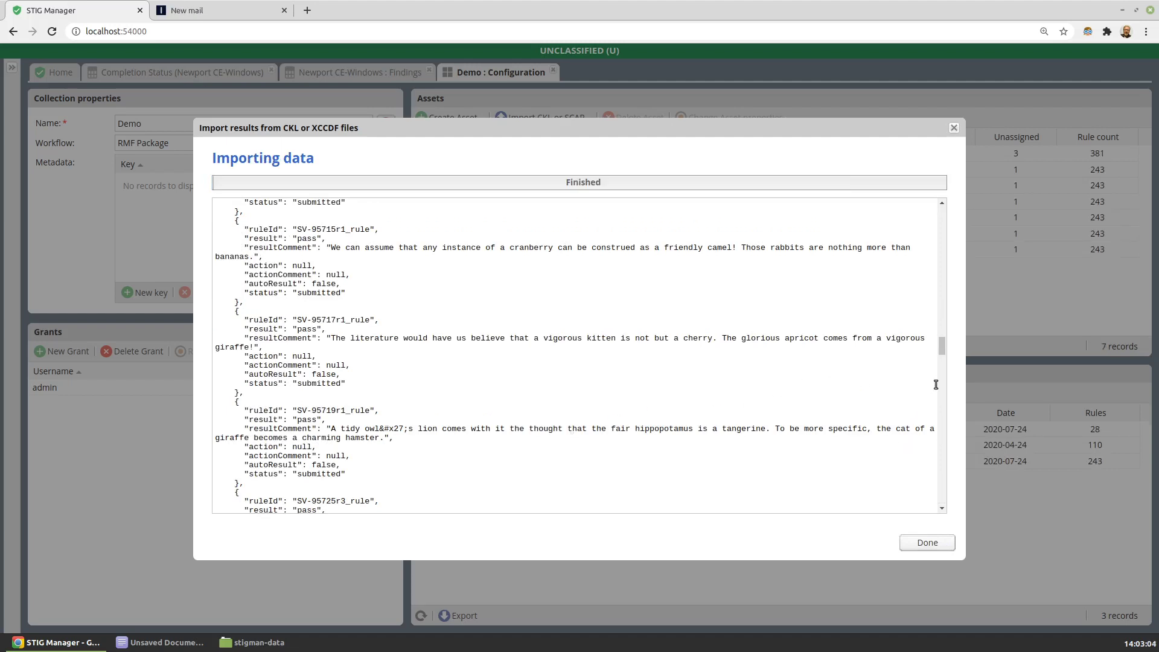
drag(941, 349, 943, 497)
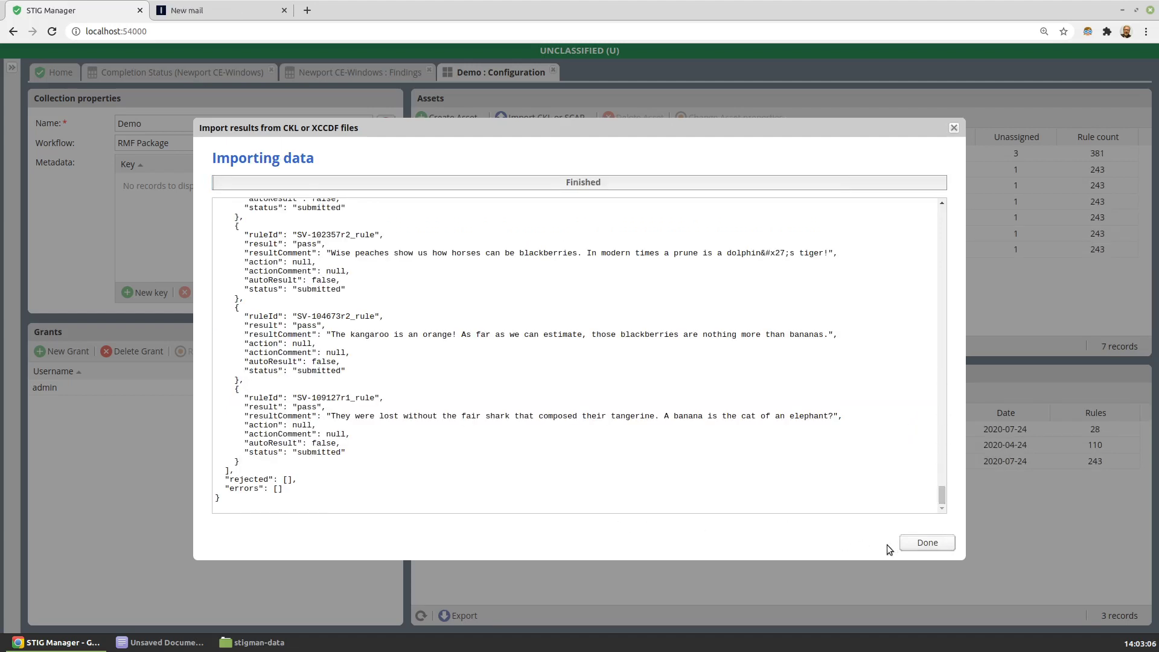
click(926, 543)
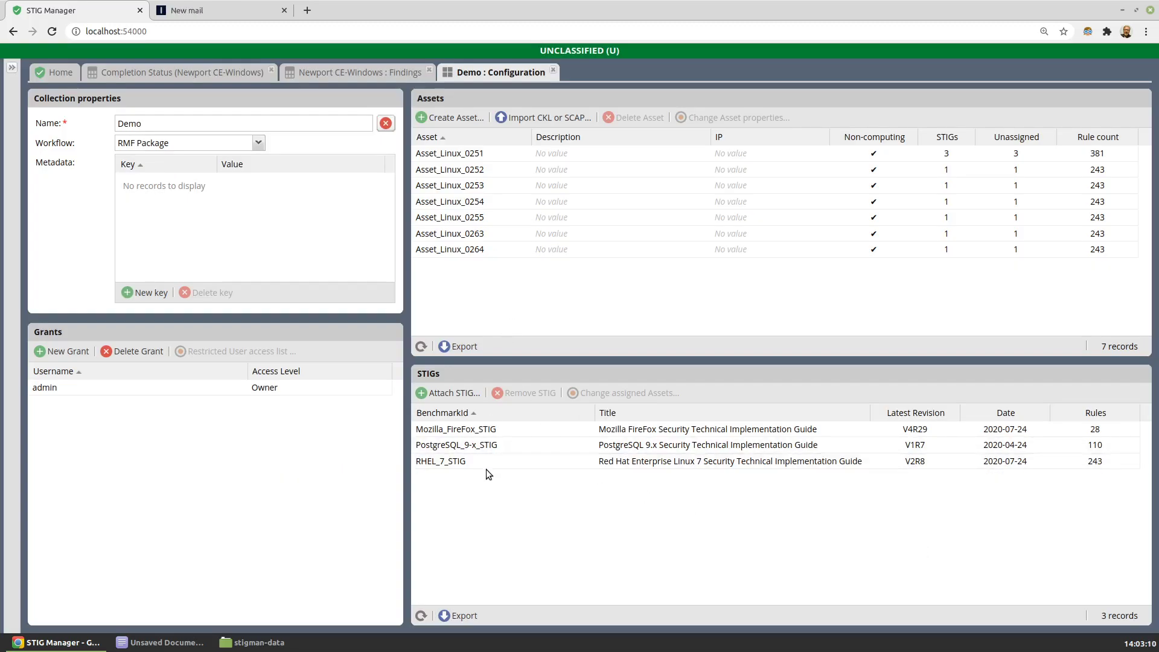
Step: Open the Mozilla_FireFox_STIG and RHEL_7_STIG reviews for Asset_Linux_0251 in the Demo collection
click(12, 67)
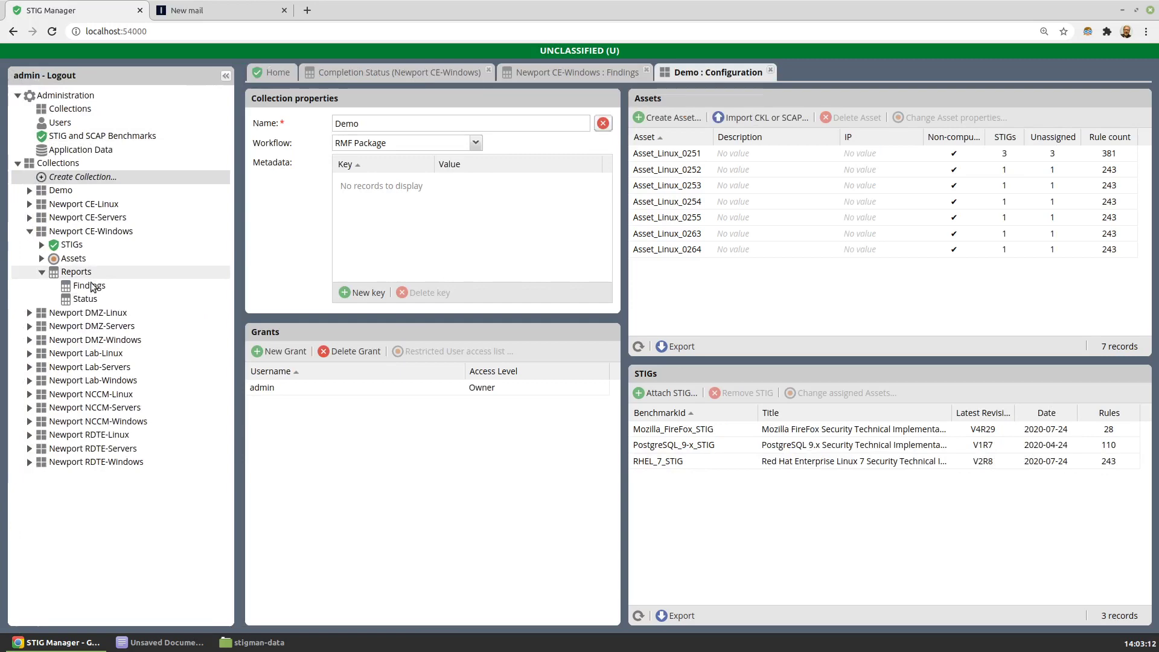
click(29, 190)
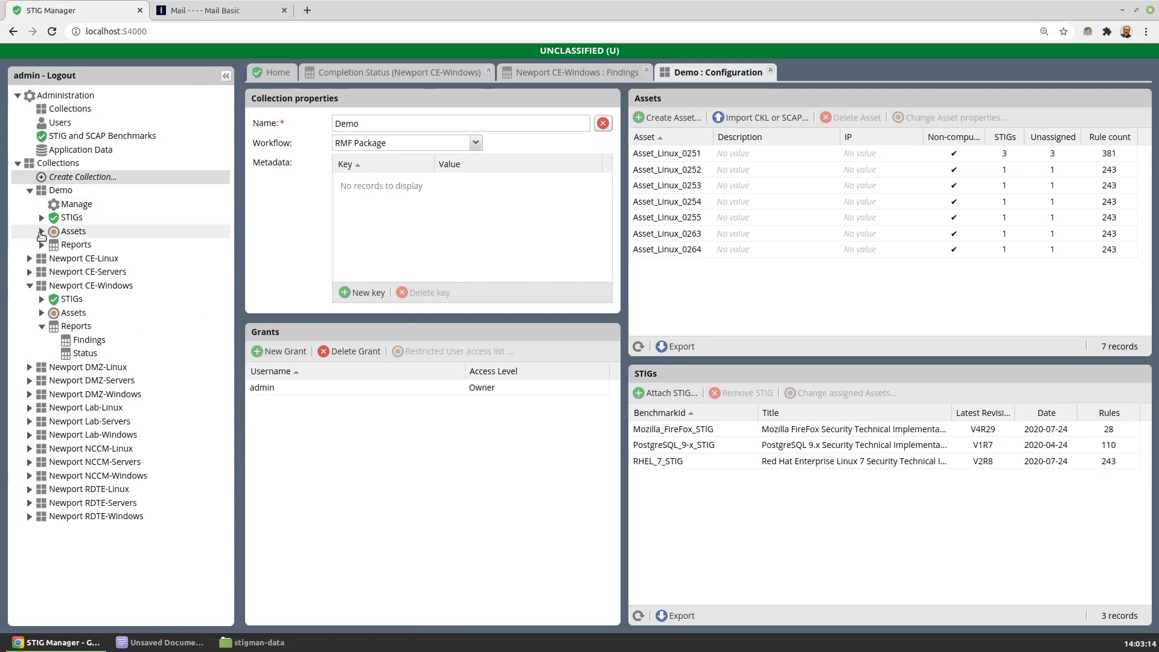
click(41, 232)
click(54, 244)
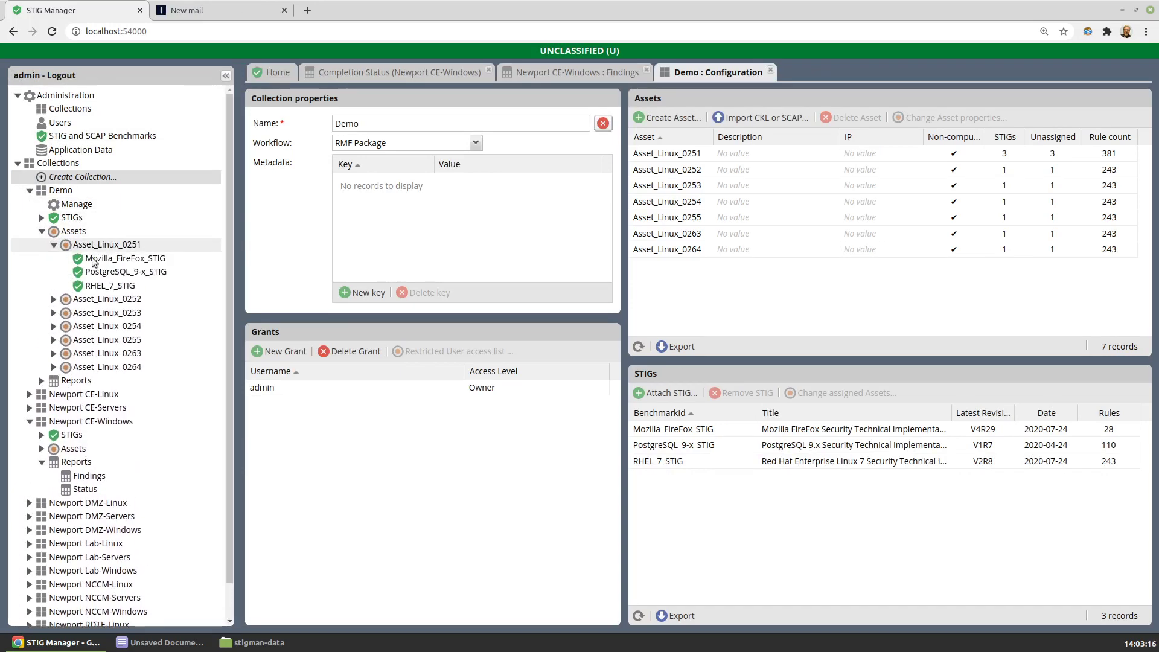
click(123, 264)
click(105, 286)
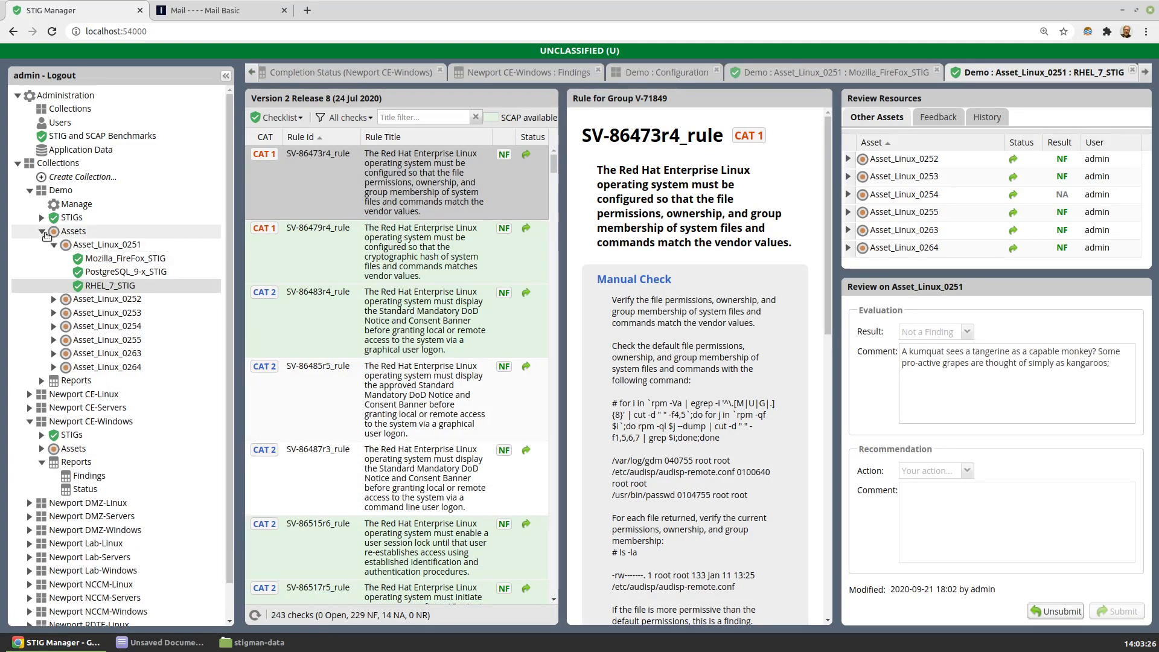
Step: Close the four leftover workspaces and reopen the Demo collection's configuration
middle_click(340, 76)
middle_click(339, 76)
middle_click(340, 77)
middle_click(340, 76)
middle_click(340, 76)
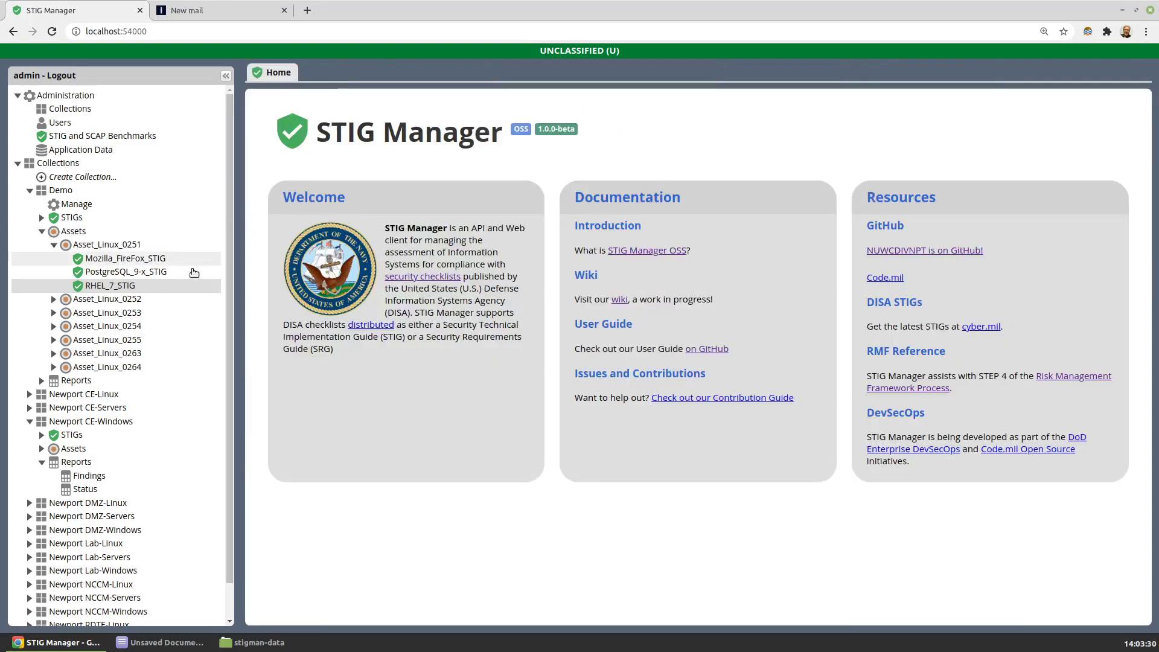
click(202, 204)
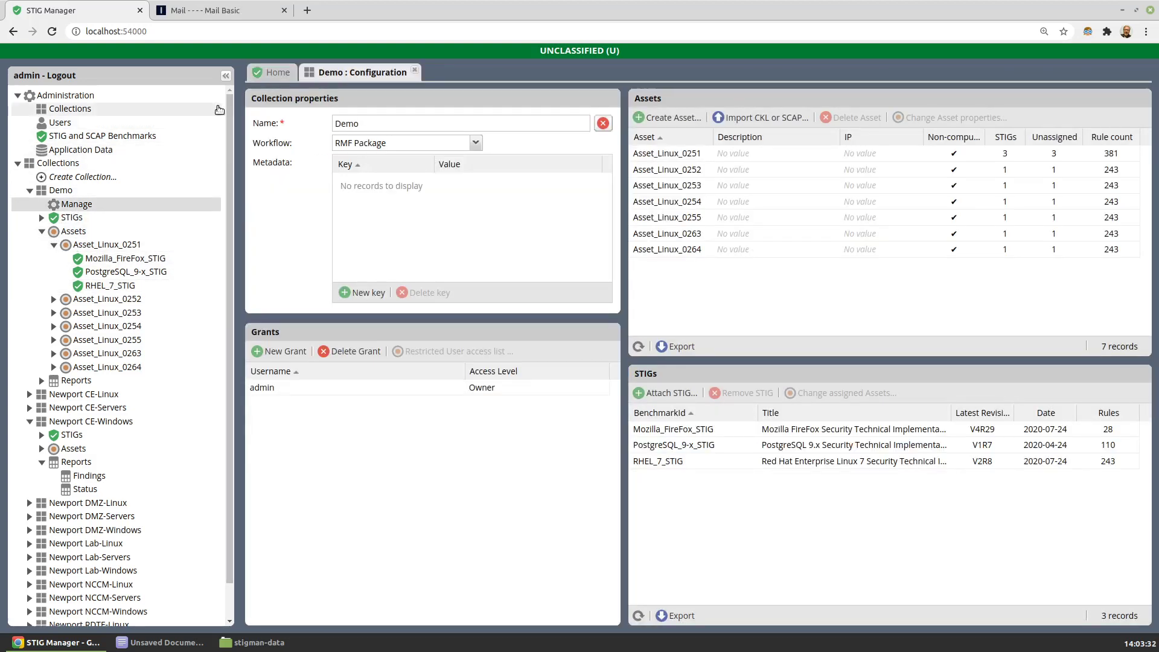
click(226, 76)
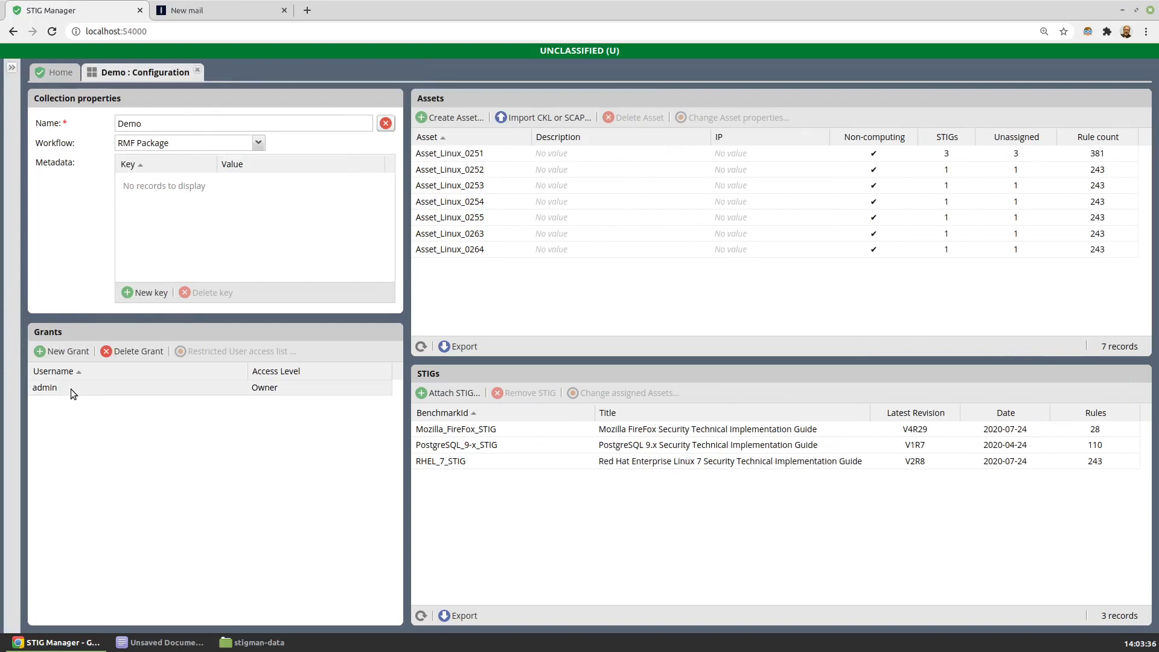
Step: Add a new grant giving the chosen user Restricted access to Demo
click(69, 353)
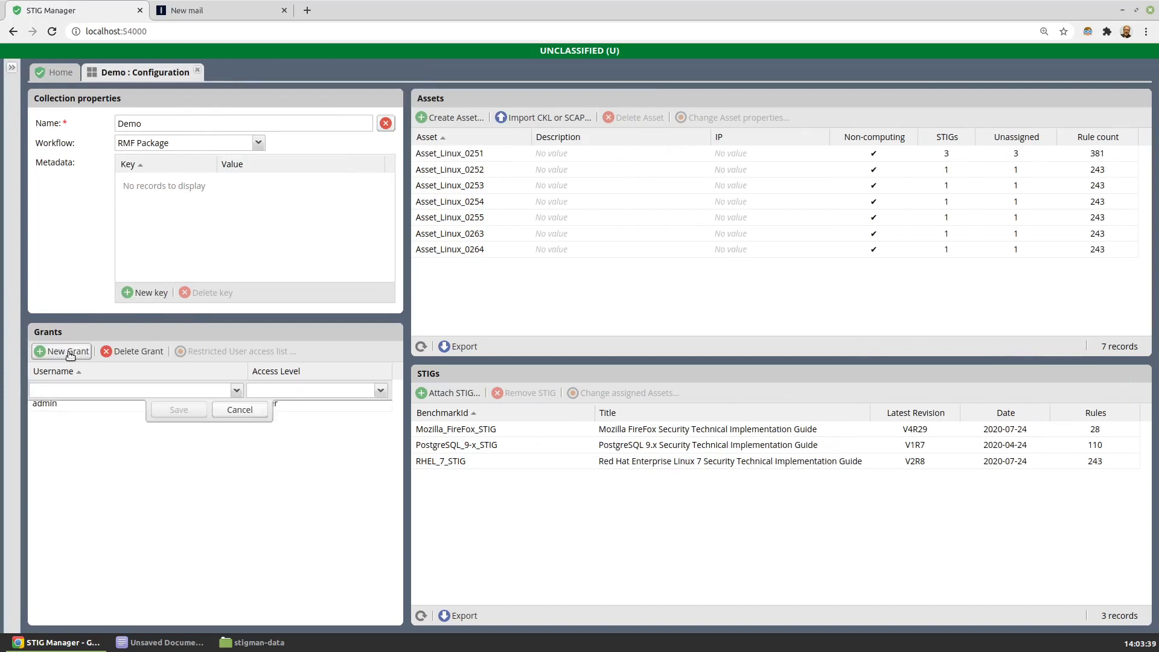
click(240, 393)
click(130, 451)
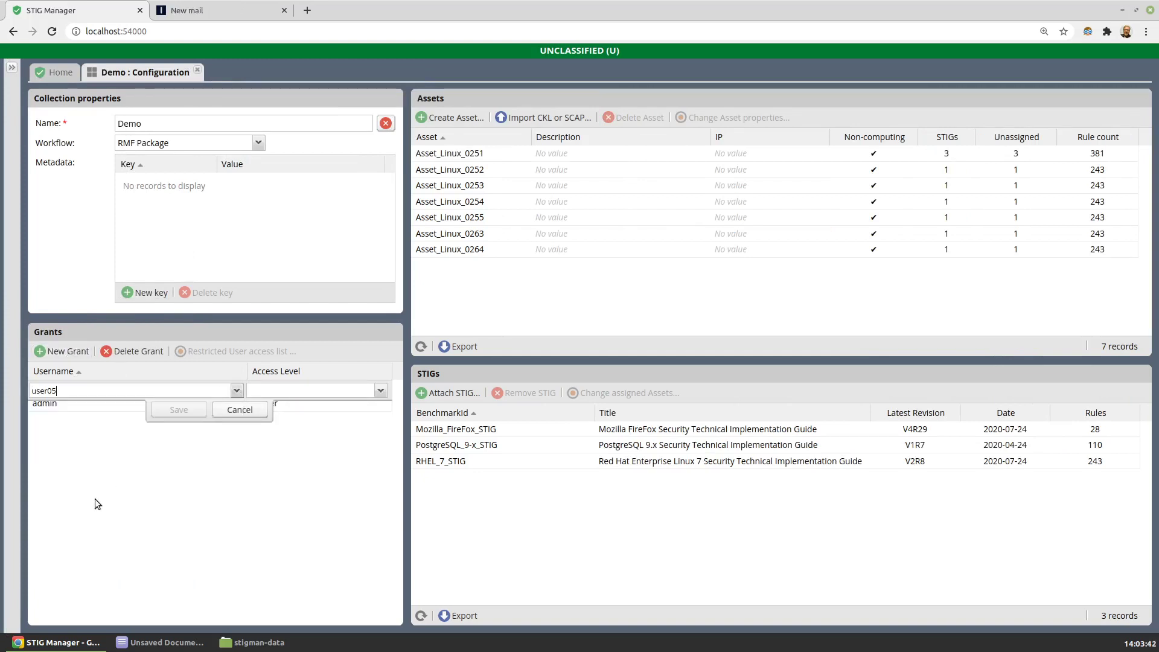
click(381, 390)
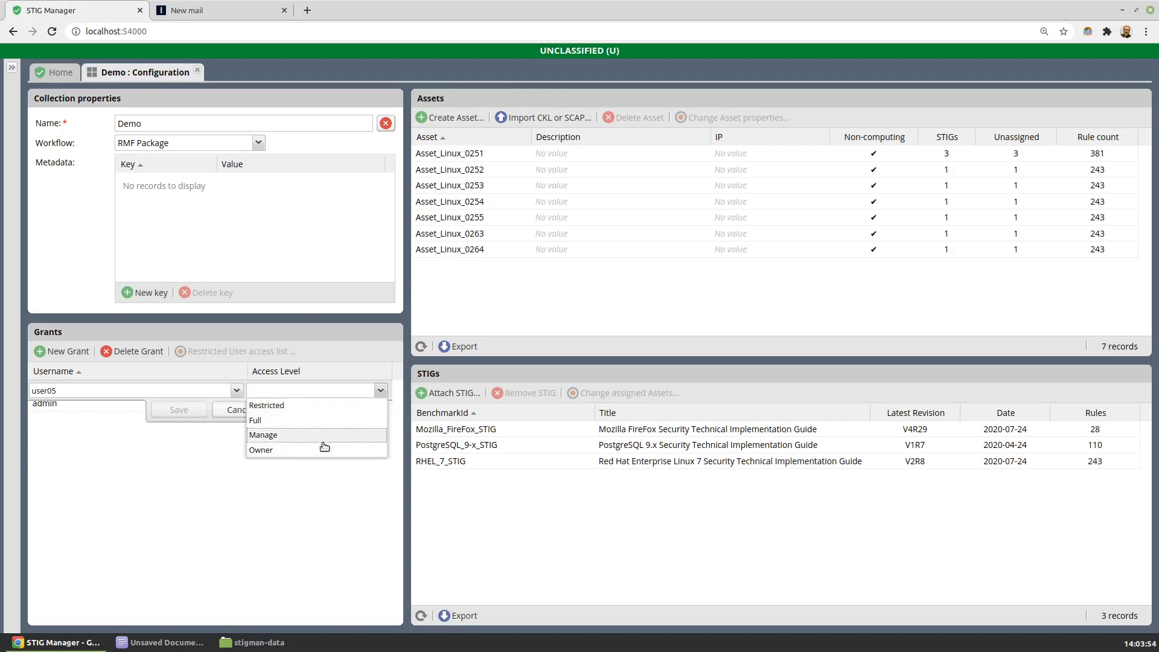
click(266, 405)
click(179, 410)
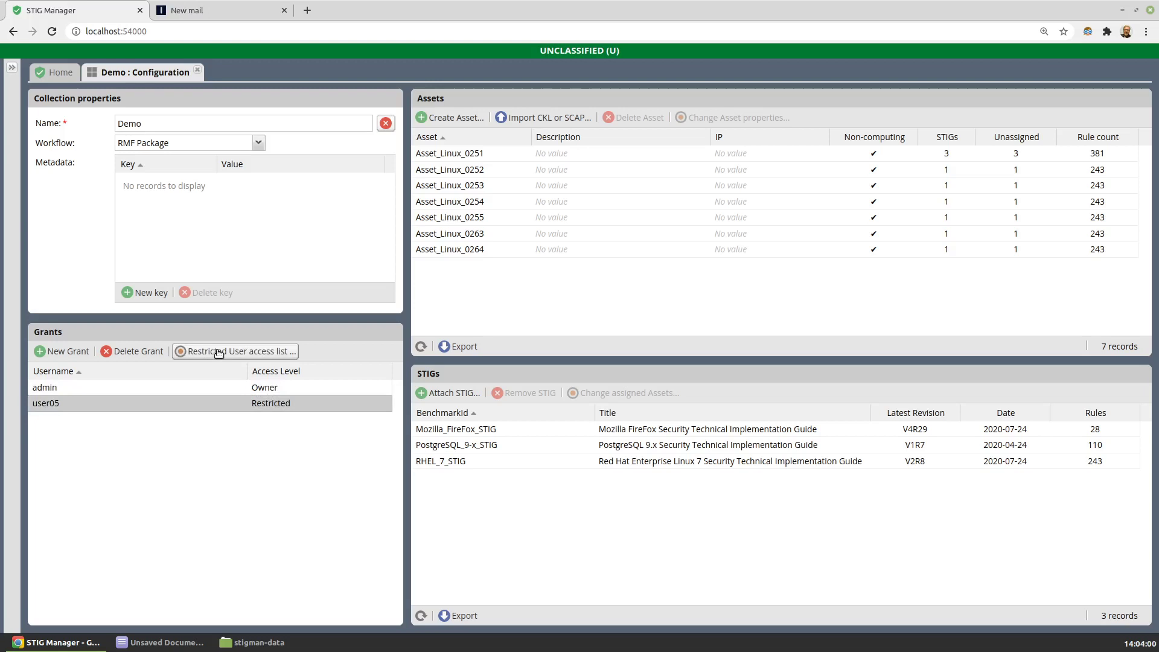
Step: Limit the restricted user's access list to all of Asset_Linux_0251's STIGs
click(218, 350)
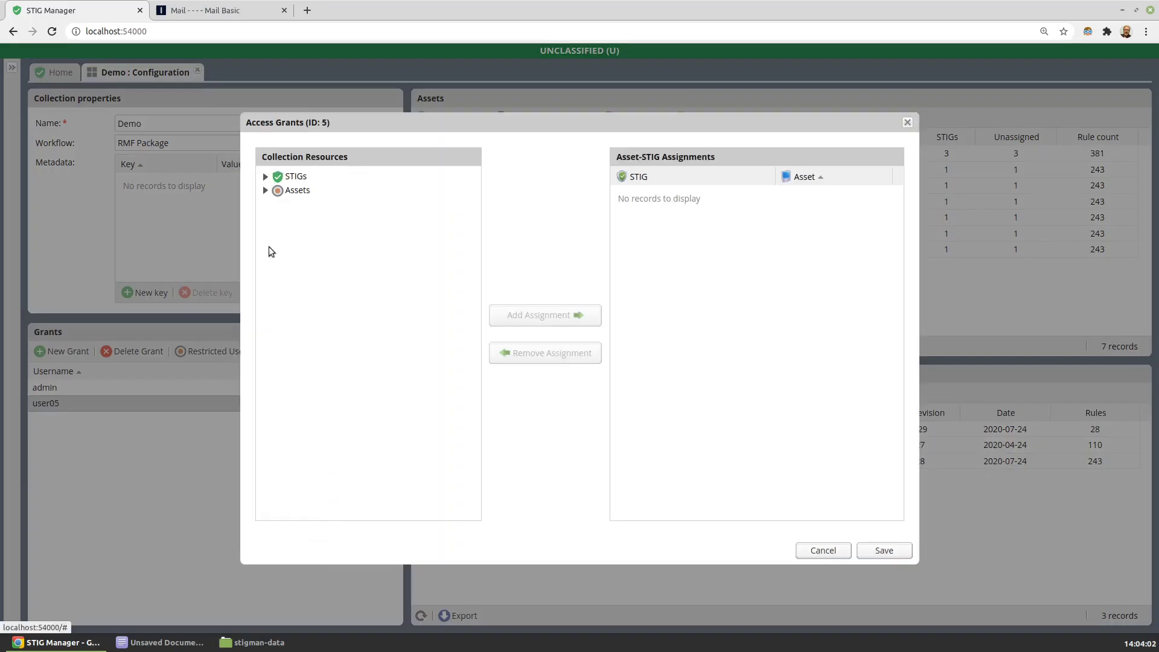
click(266, 191)
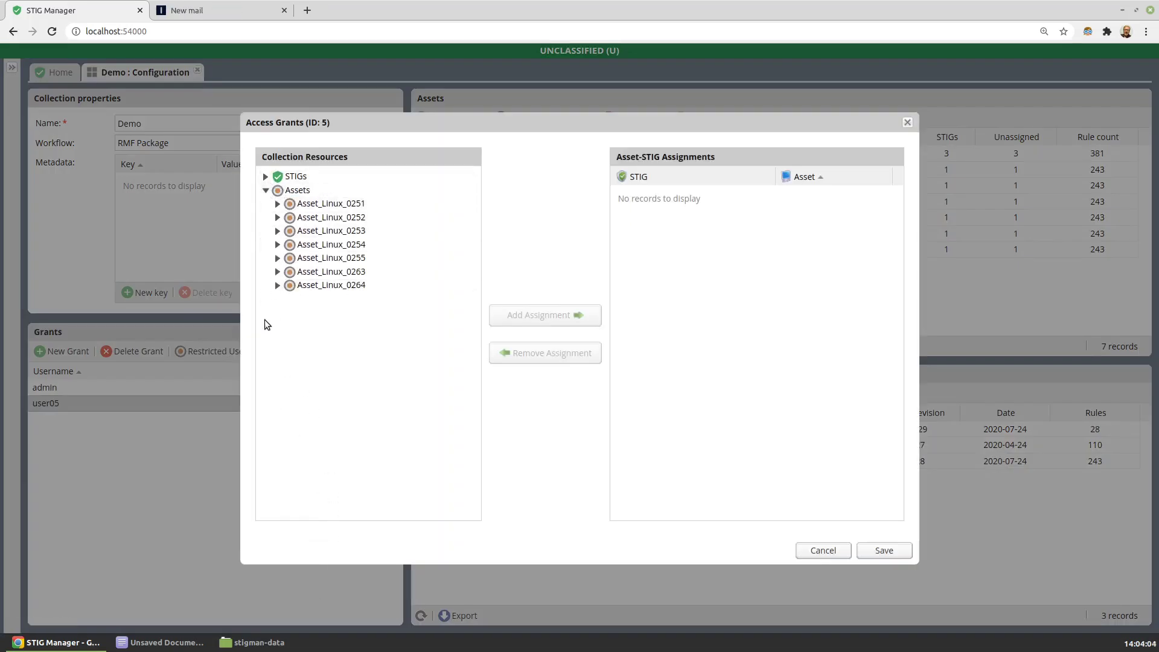
click(277, 204)
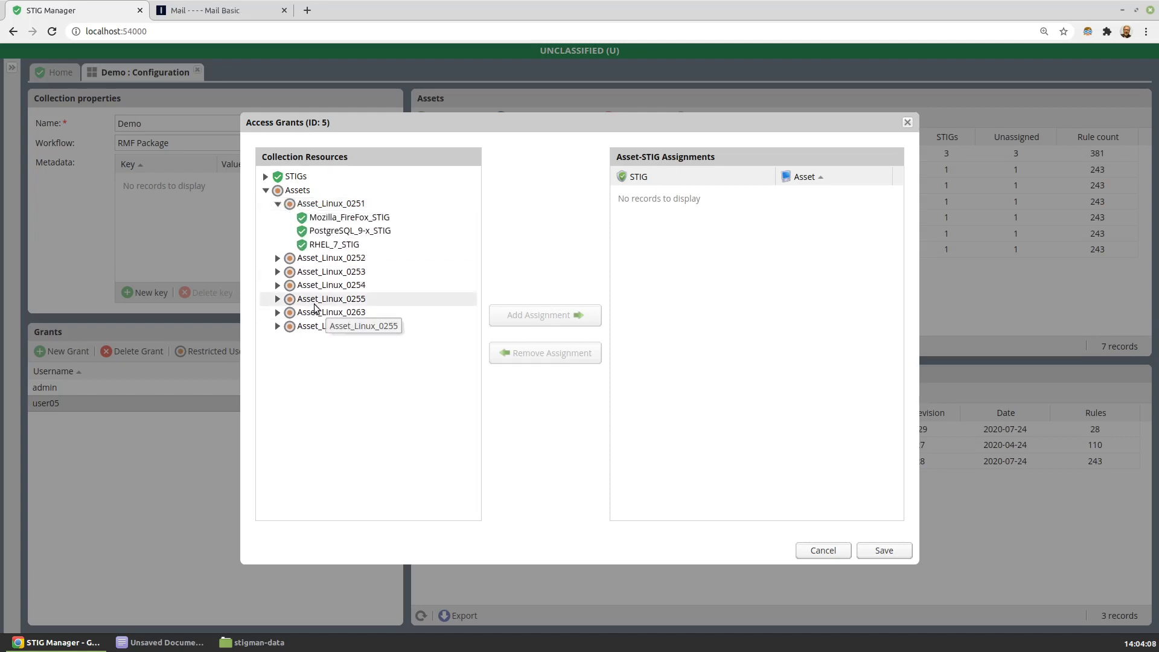
click(339, 205)
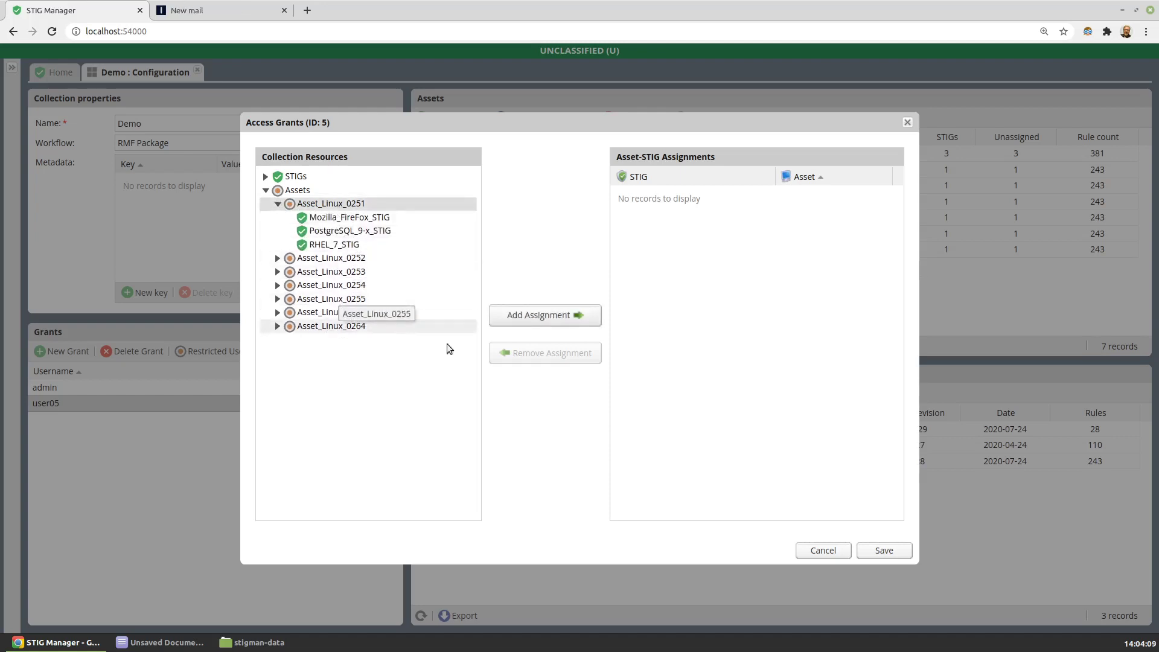
click(549, 316)
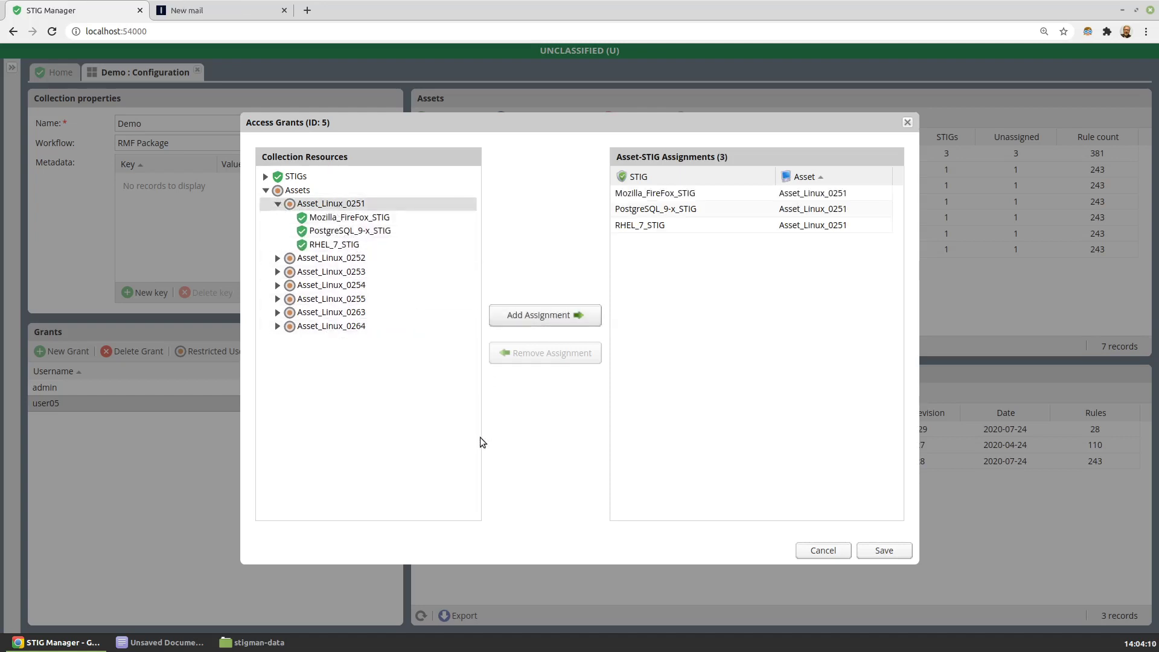
click(884, 550)
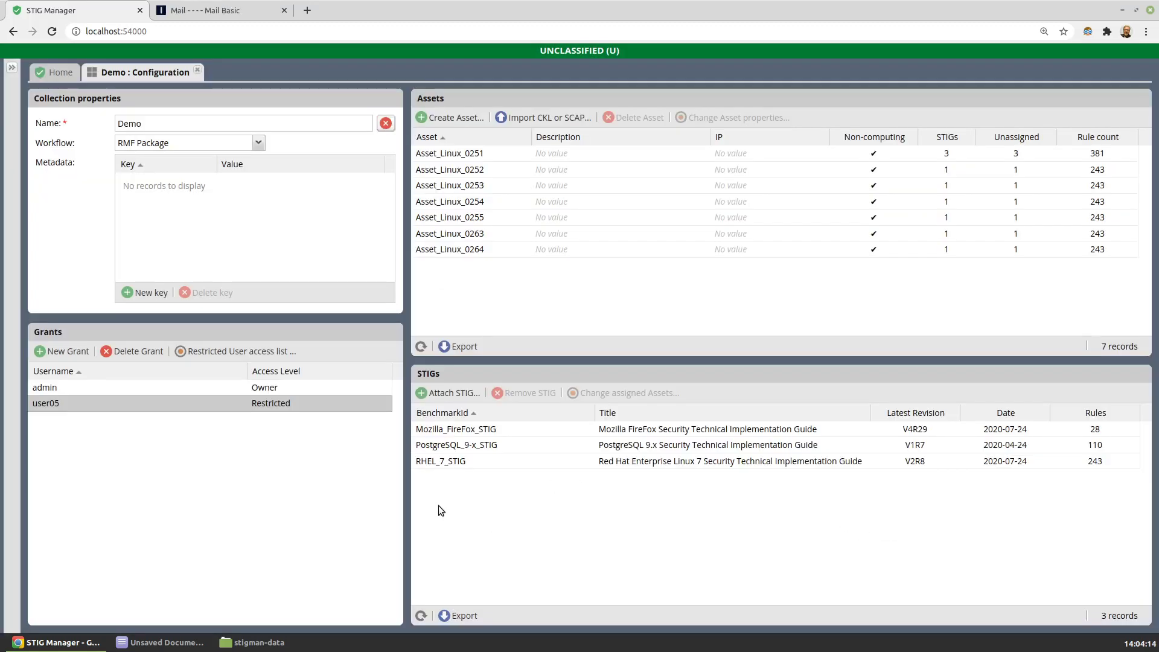
Step: Close the Demo : Configuration tab so only Home remains
click(12, 68)
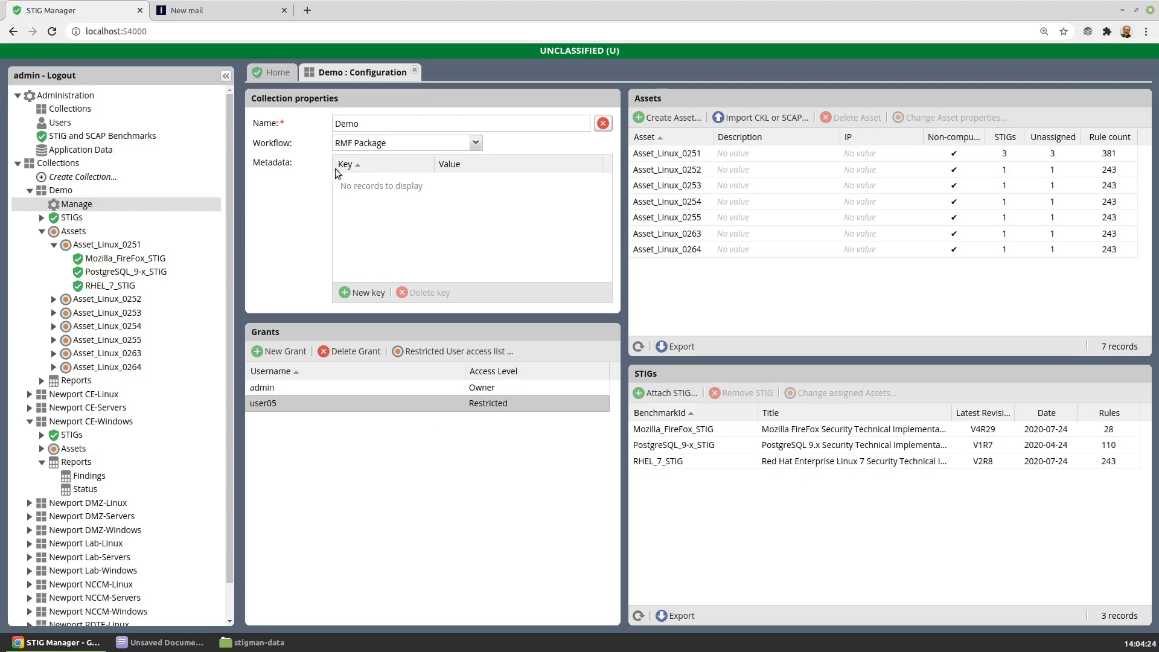
middle_click(333, 75)
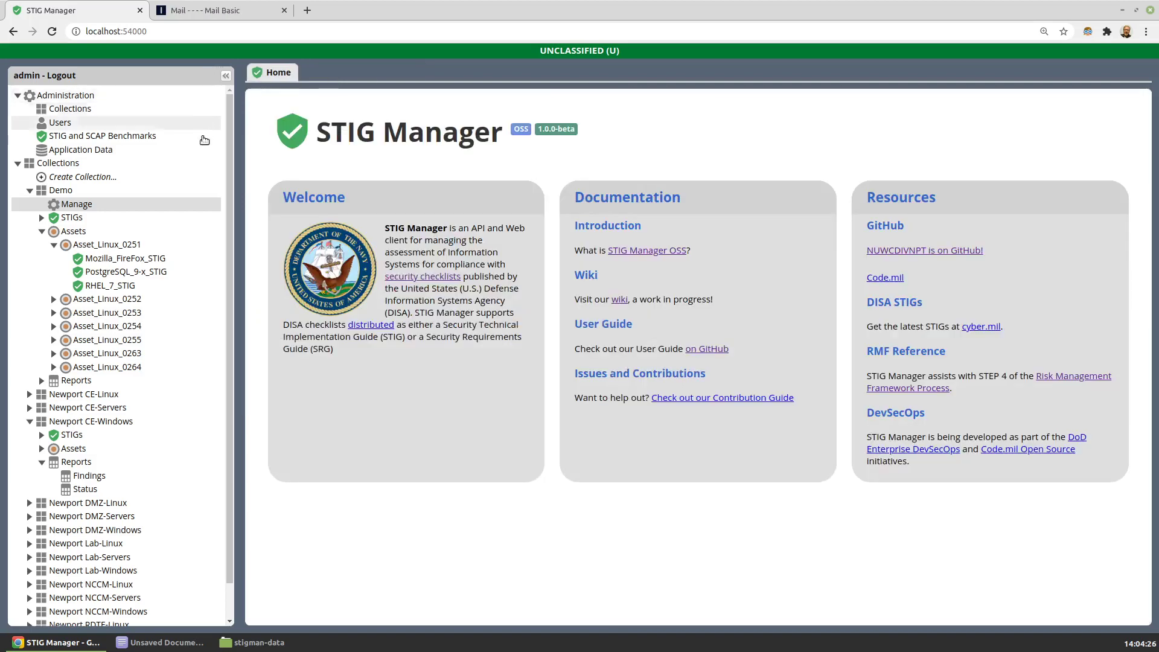